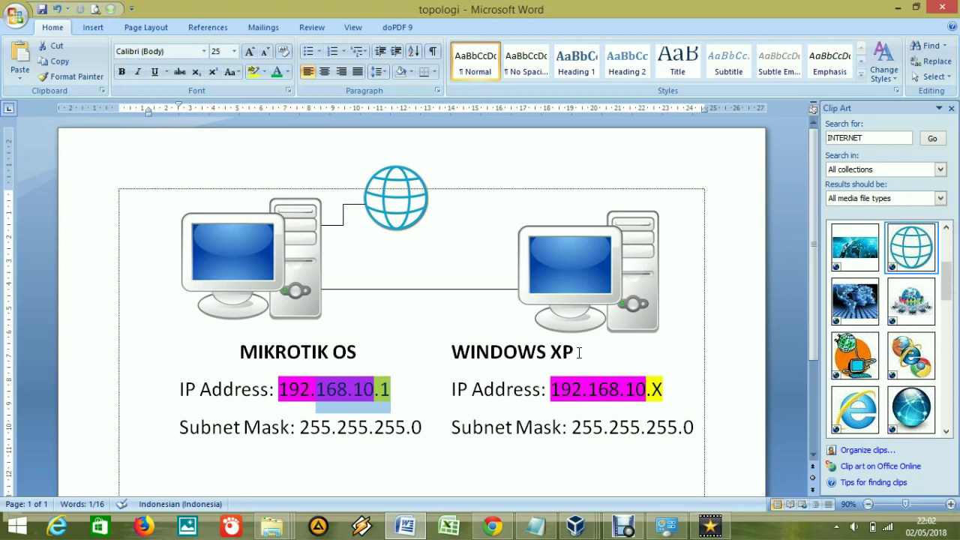
Deselect the MikroTik IP in the Word topology diagram, leaving 192.168.10.1 and 192.168.10.X visible.
click(680, 380)
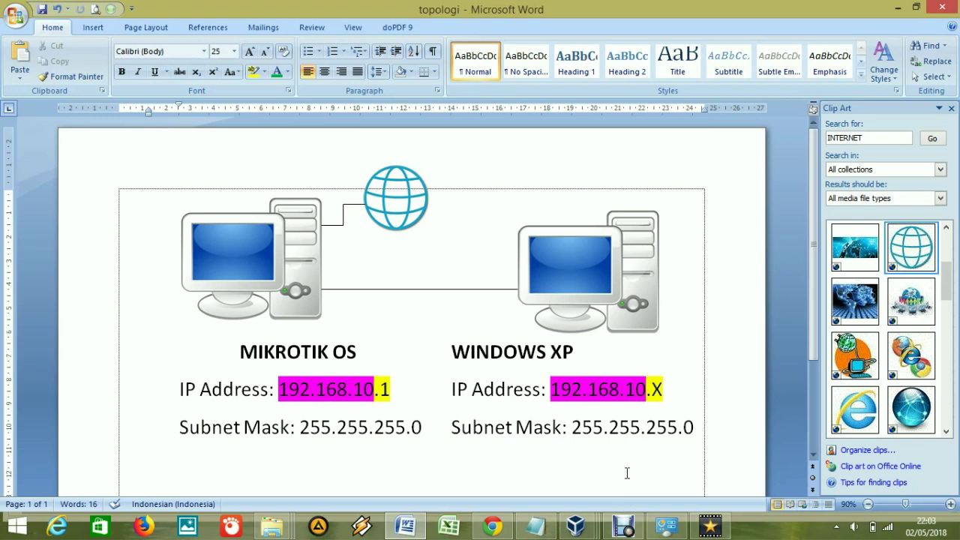
Switch to VirtualBox Manager and compare the WINXP_A and Mikrotik_A_PUSAT details.
mouse_move(575, 529)
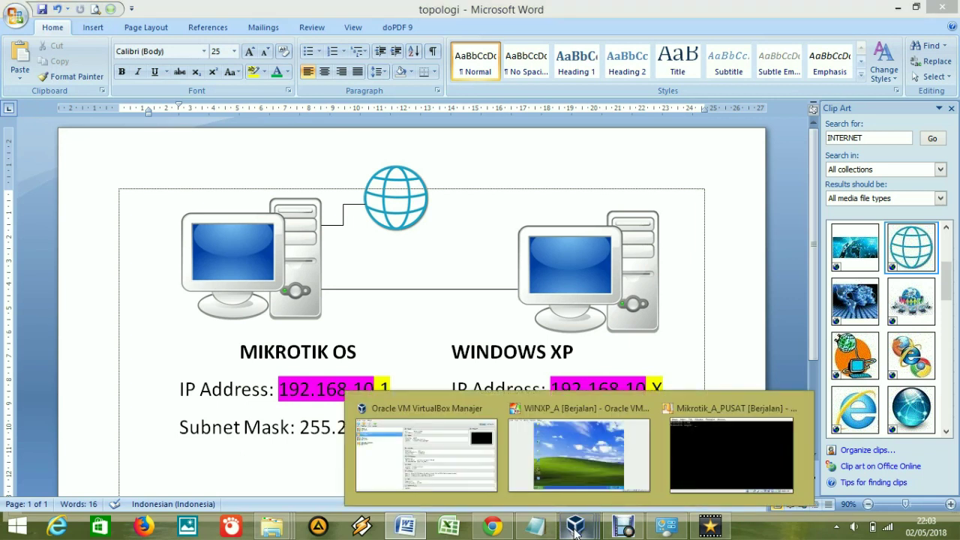
click(482, 480)
click(61, 89)
key(Down)
key(Up)
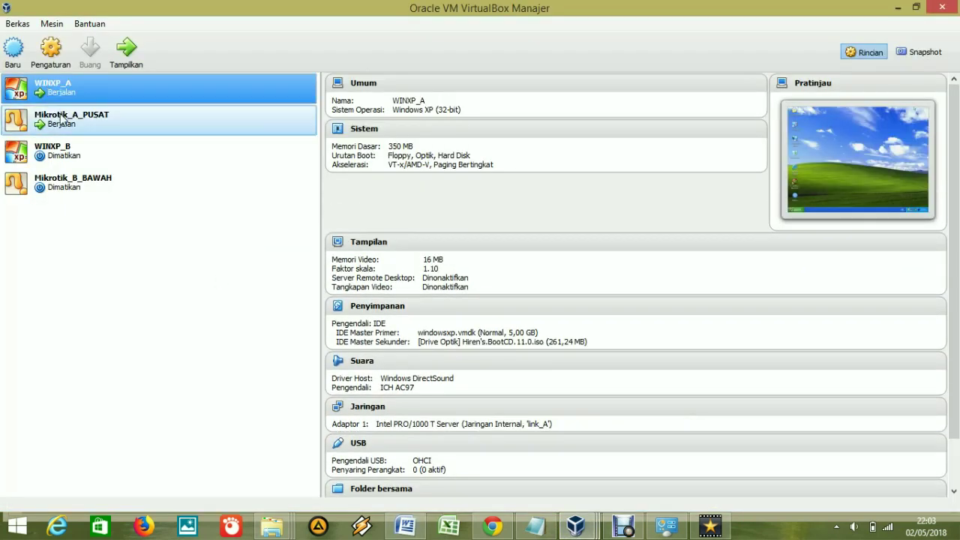
click(61, 118)
click(62, 94)
click(65, 121)
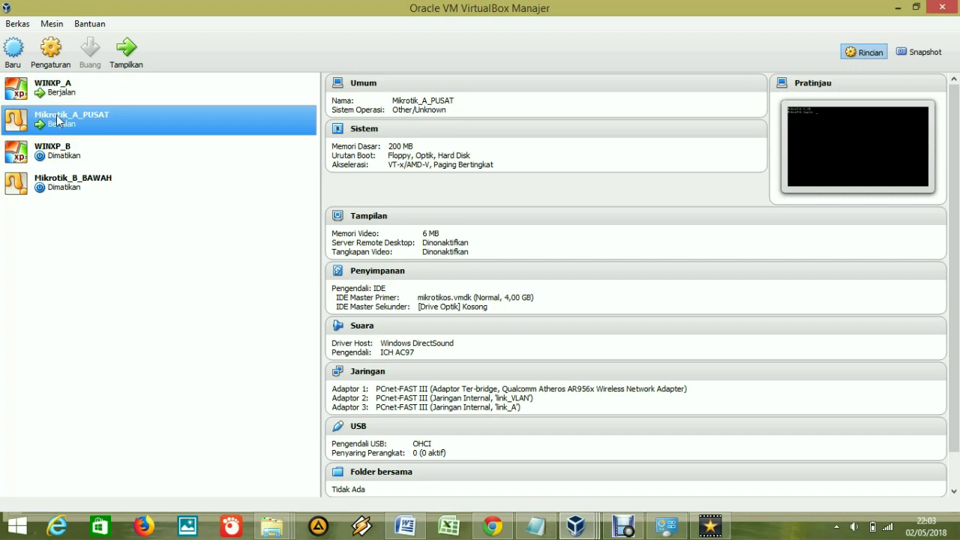
Check in Mikrotik_A_PUSAT's network settings that Adaptor 1 is bridged to the Qualcomm Atheros wireless card.
right_click(67, 120)
click(105, 130)
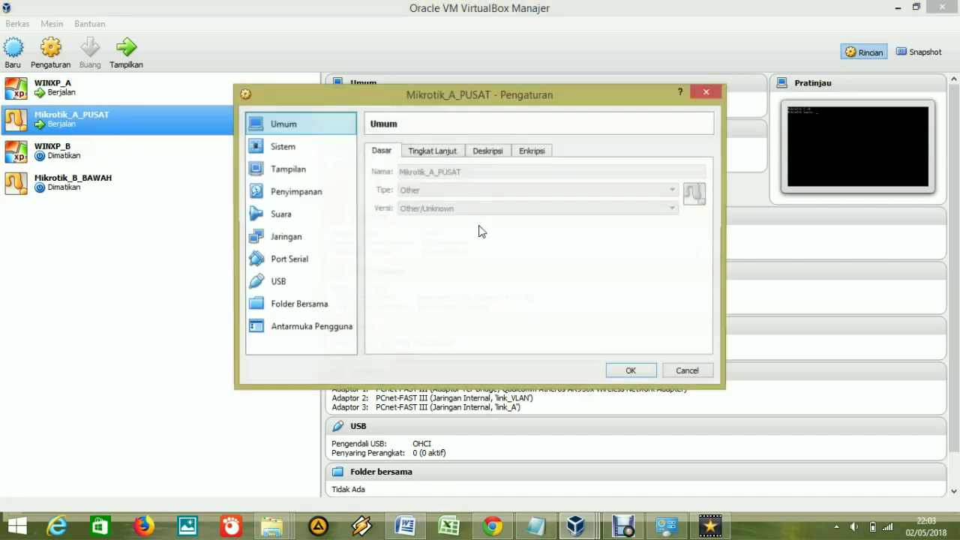
click(323, 235)
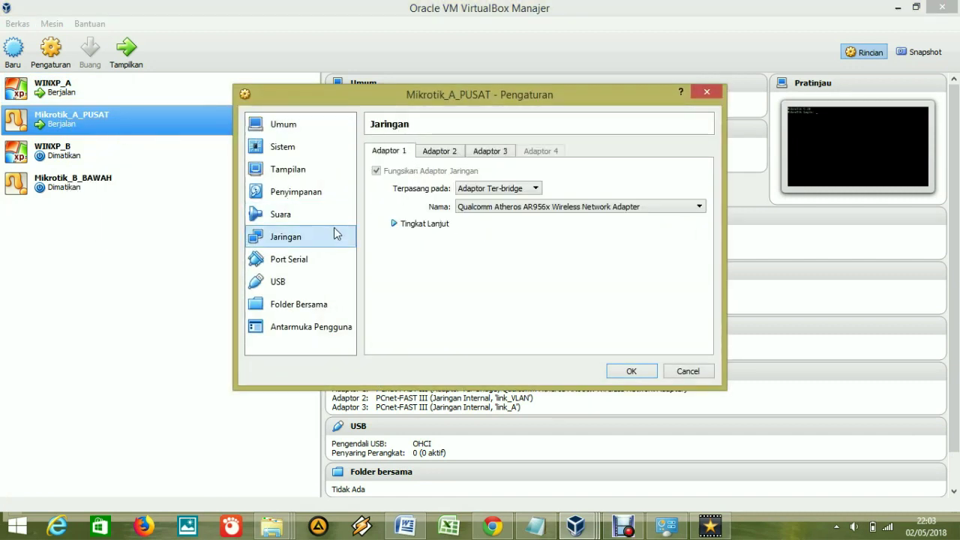
click(494, 191)
click(486, 227)
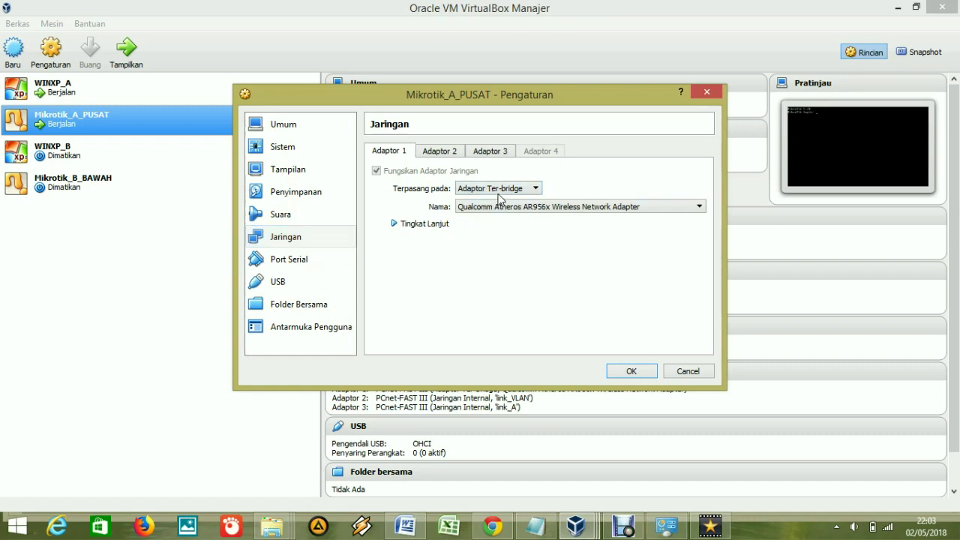
click(501, 208)
click(502, 217)
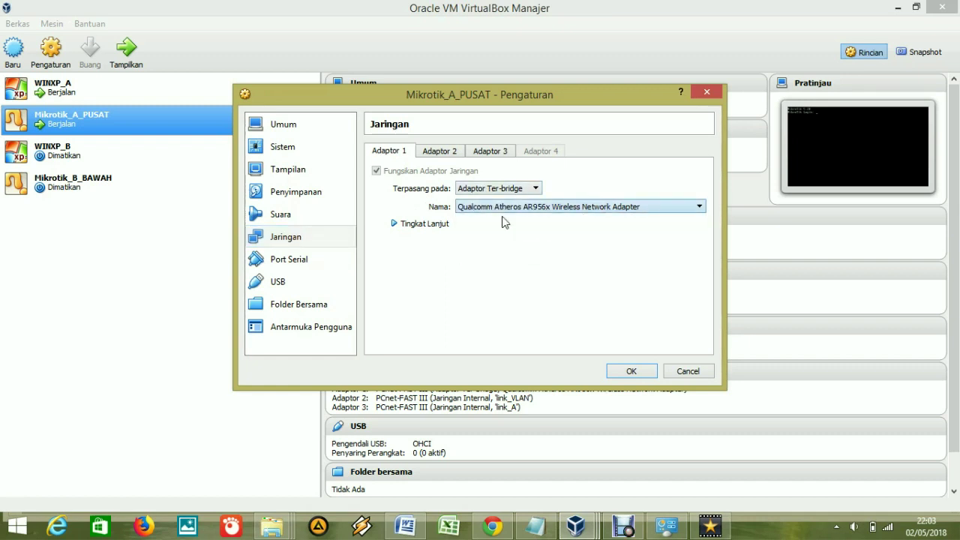
click(528, 210)
click(529, 214)
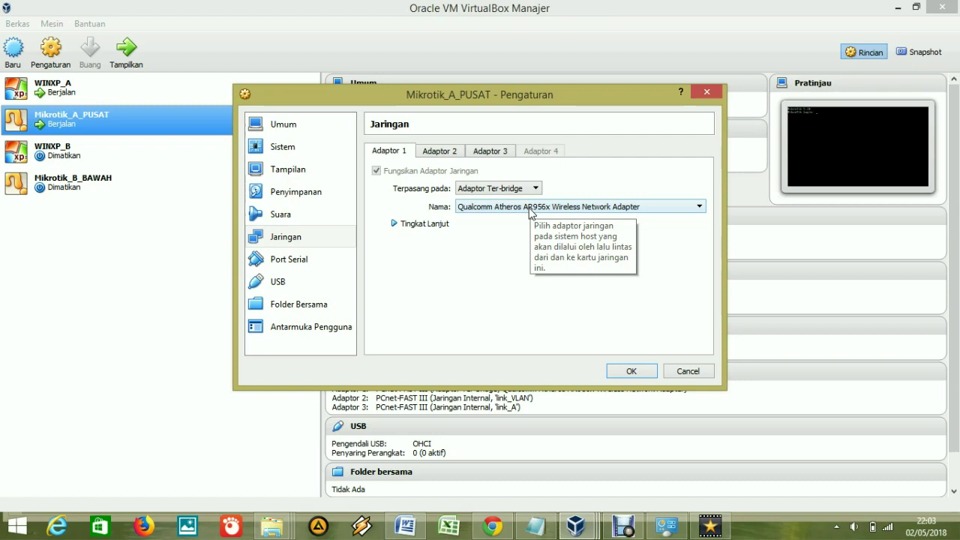
Confirm Adaptor 3 uses internal network link_A, then cancel the settings unchanged.
click(480, 158)
click(459, 155)
click(492, 153)
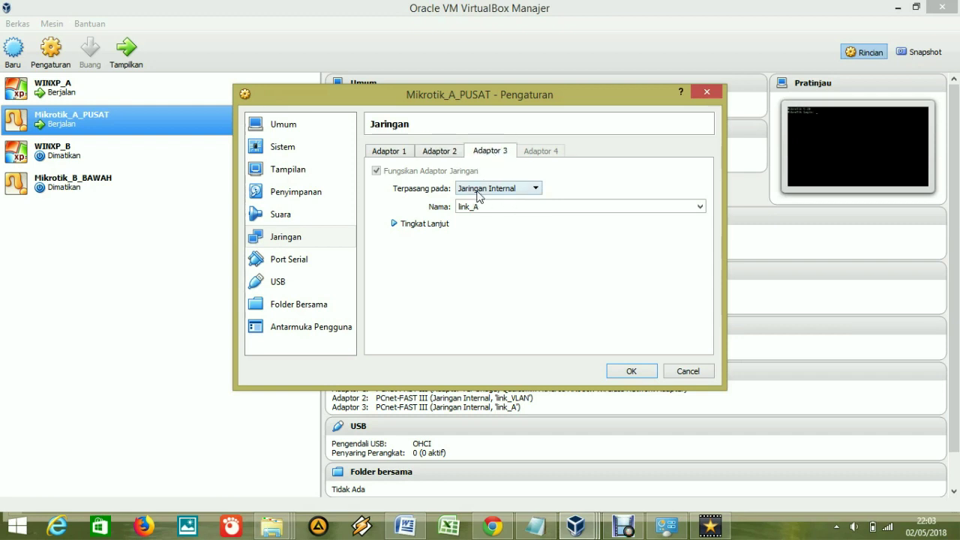
click(495, 190)
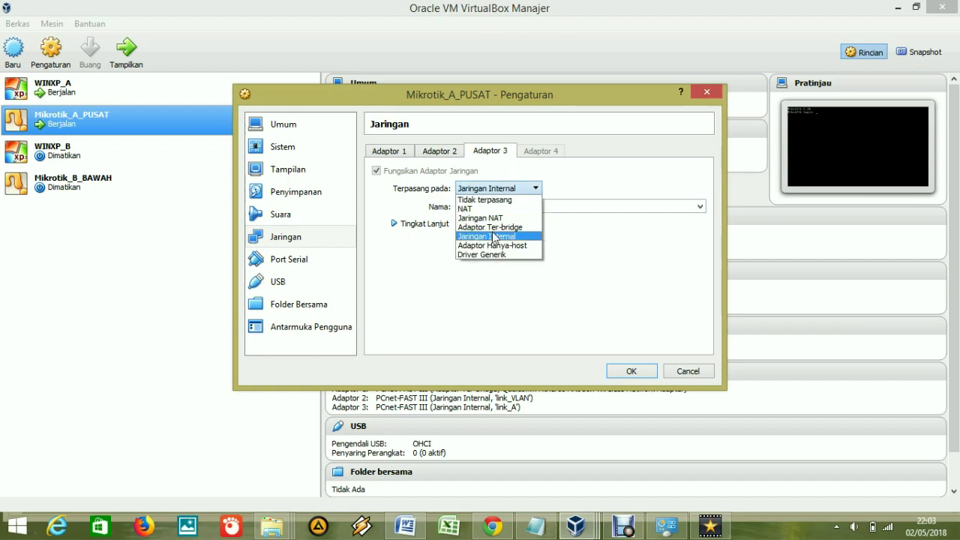
click(494, 235)
drag(484, 208, 444, 208)
click(500, 206)
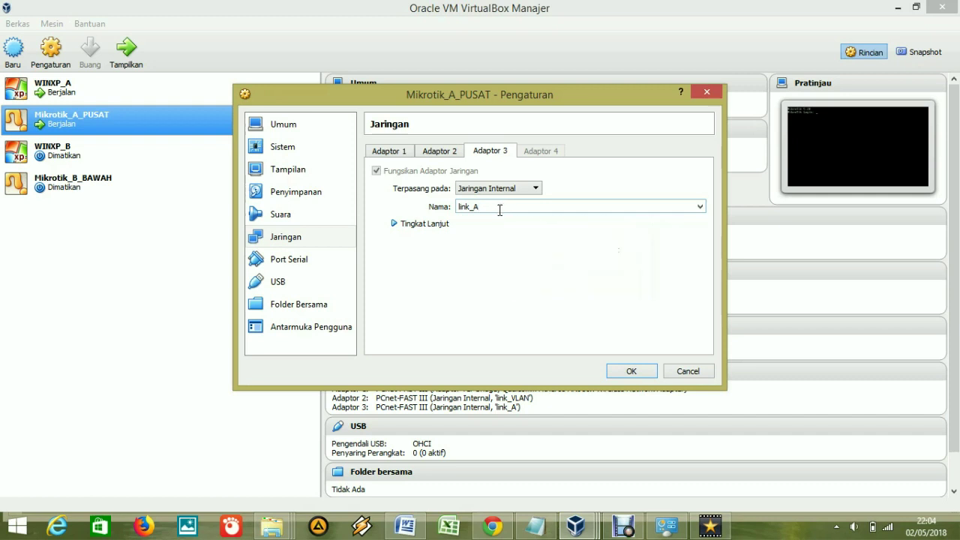
click(688, 372)
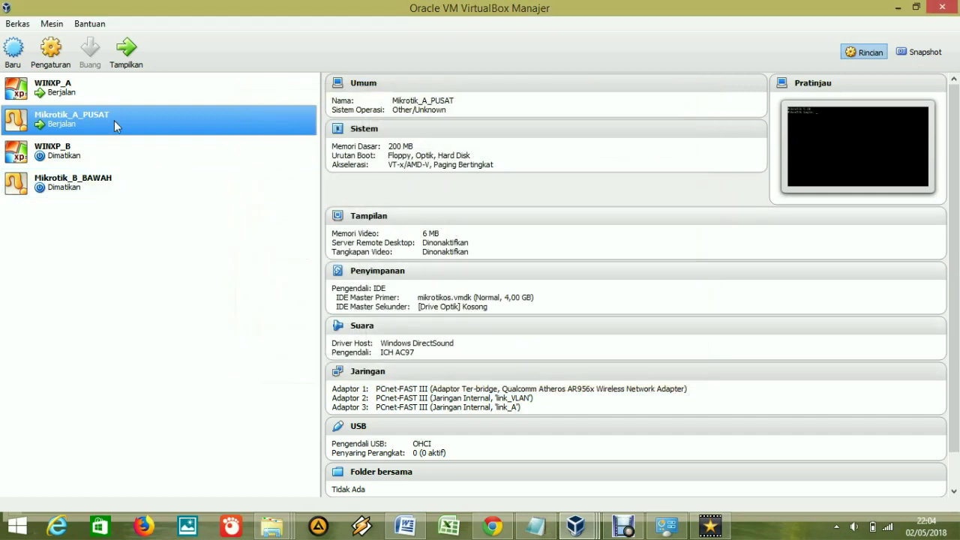
click(75, 88)
Check that WINXP_A's Adaptor 1 is on internal network link_A, then cancel its settings.
right_click(70, 92)
click(109, 103)
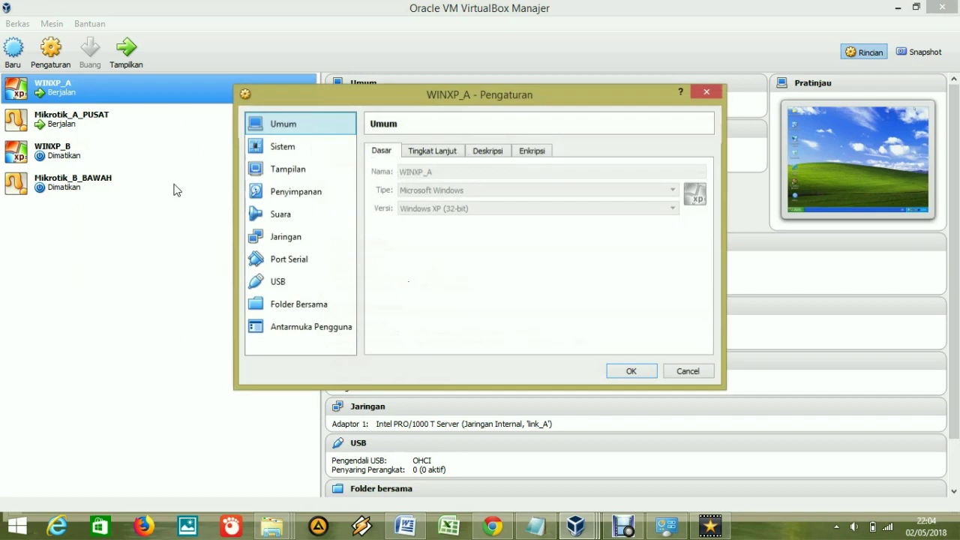
click(309, 237)
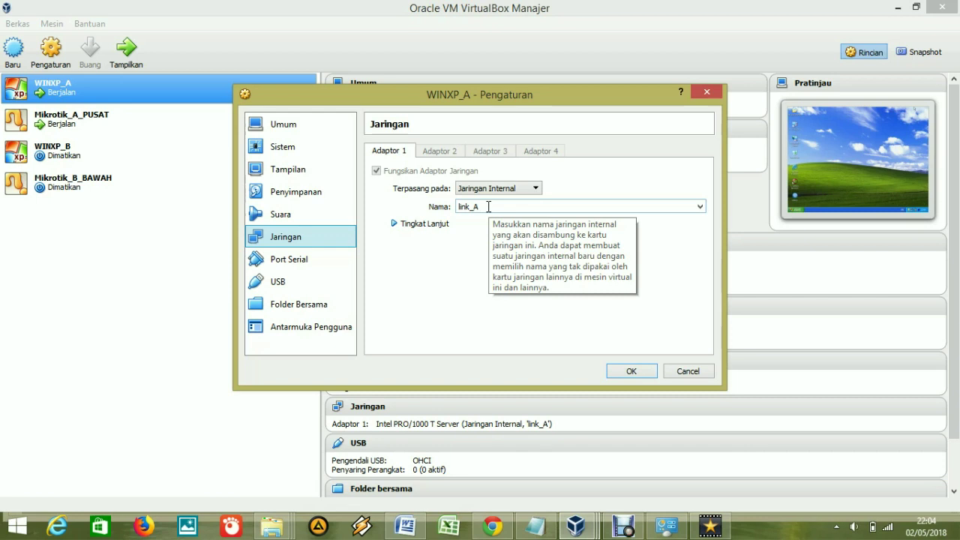
click(684, 372)
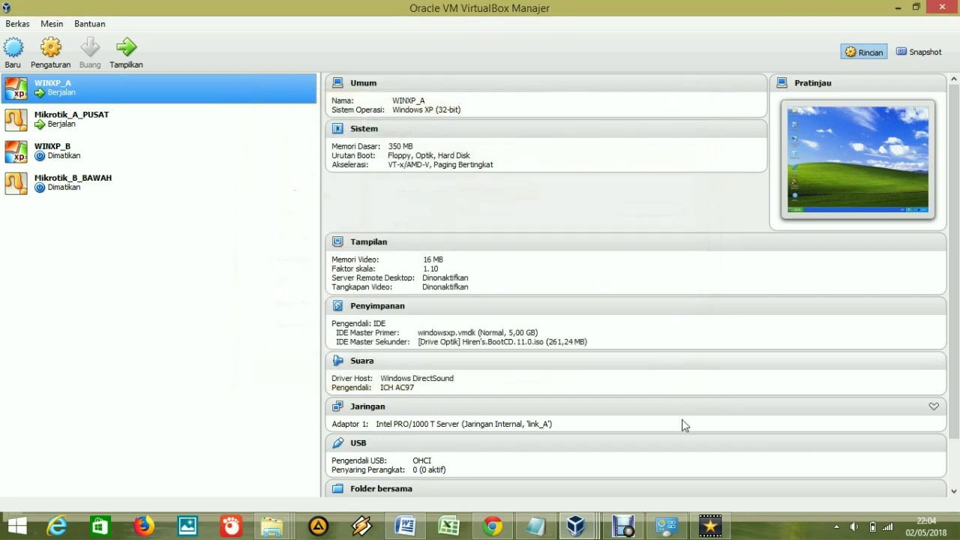
Verify the Mikrotik_A_PUSAT console sits at its login prompt, then minimize the VM windows.
mouse_move(576, 525)
click(582, 457)
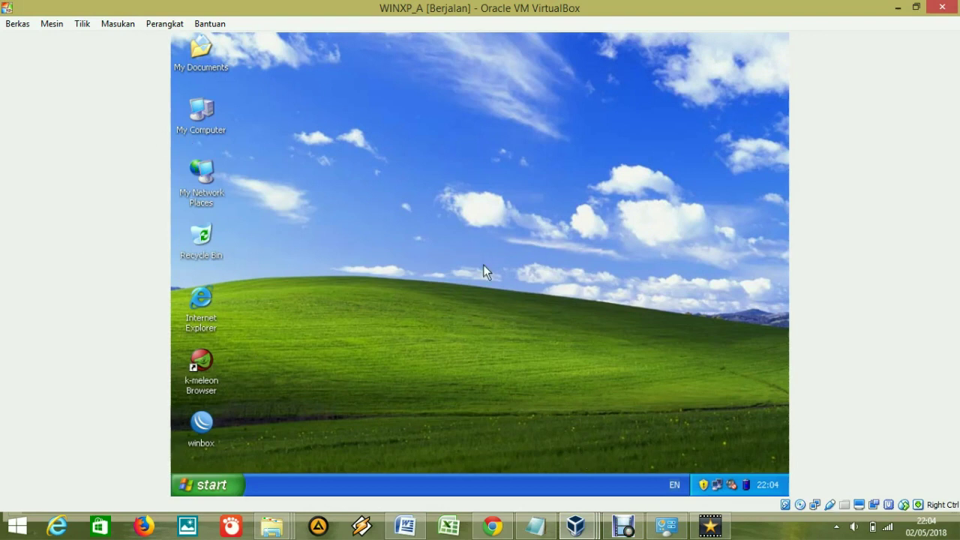
mouse_move(576, 525)
click(708, 454)
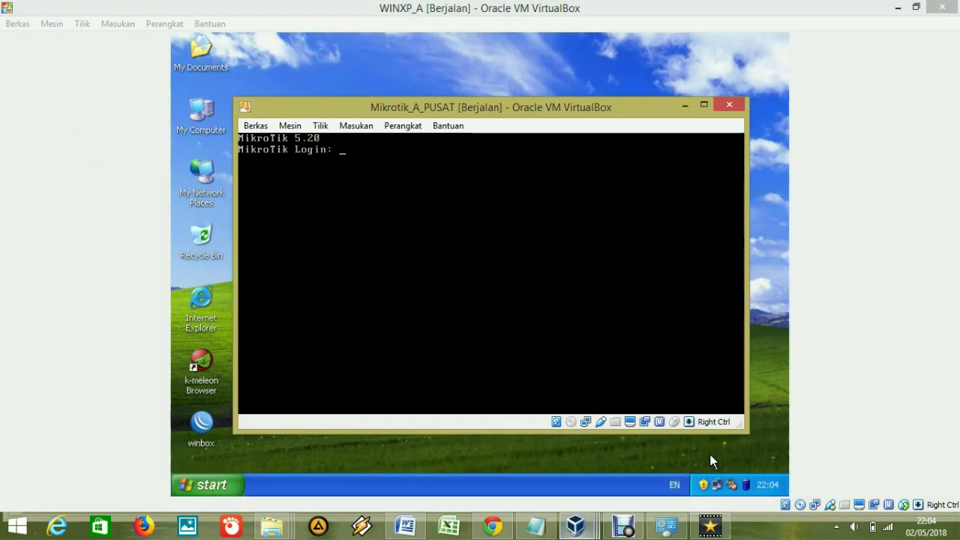
click(898, 8)
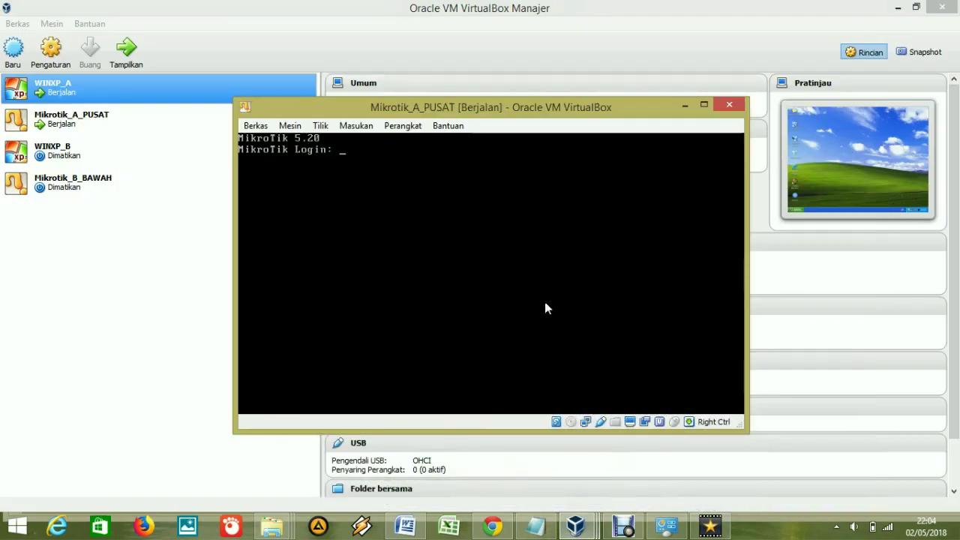
click(681, 106)
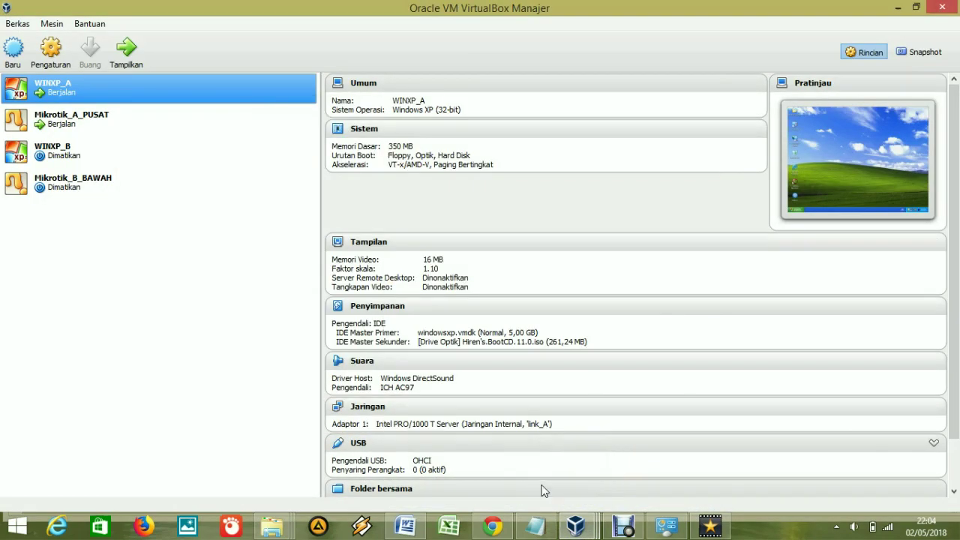
Return to the WINXP_A machine, launch WinBox from its desktop, and refresh neighbors.
mouse_move(576, 526)
click(552, 456)
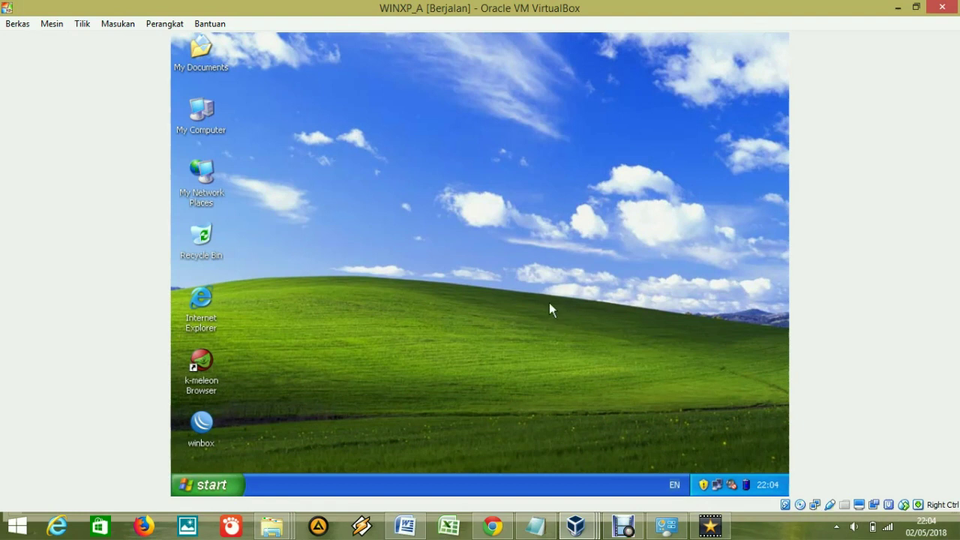
double_click(202, 432)
click(265, 237)
Refresh neighbors, select the router at 192.168.10.1, enter the password and connect.
click(274, 237)
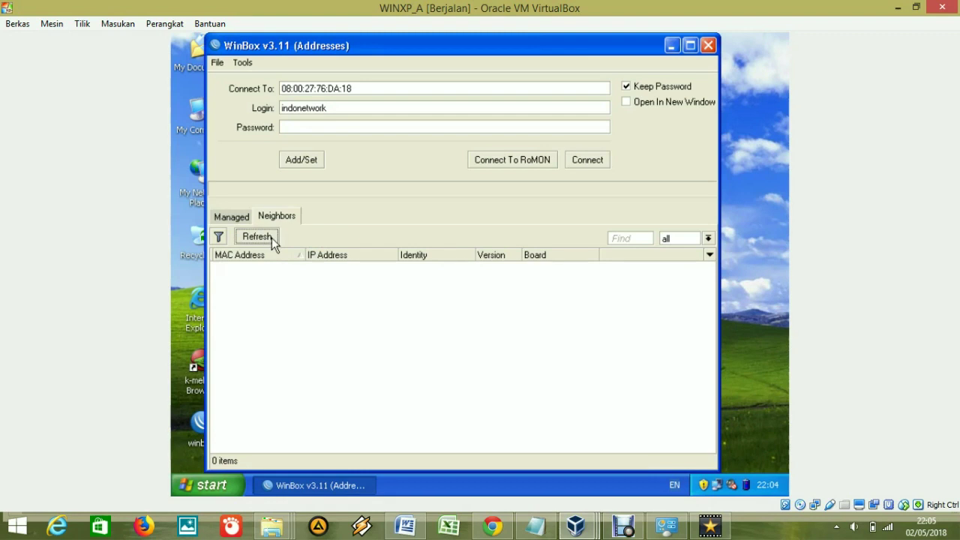
click(272, 238)
mouse_move(719, 489)
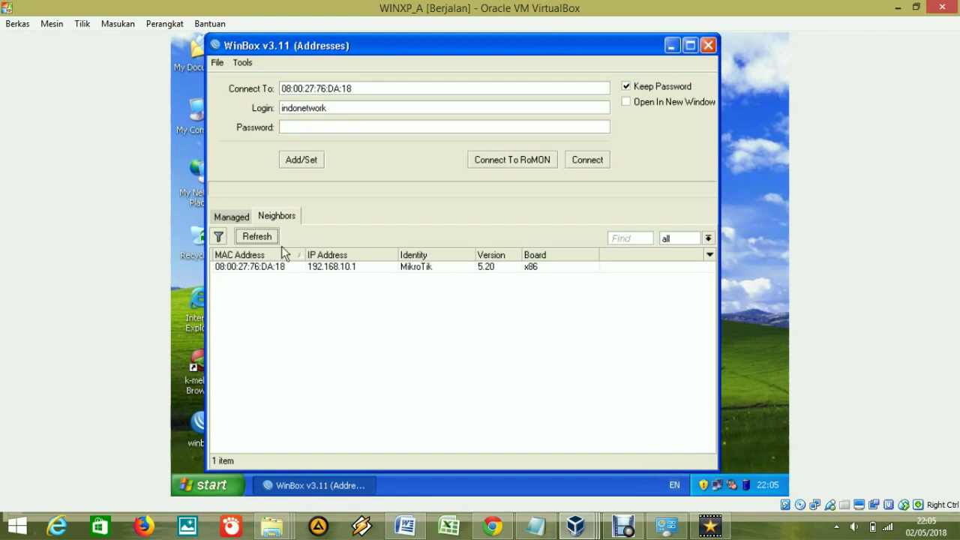
click(246, 266)
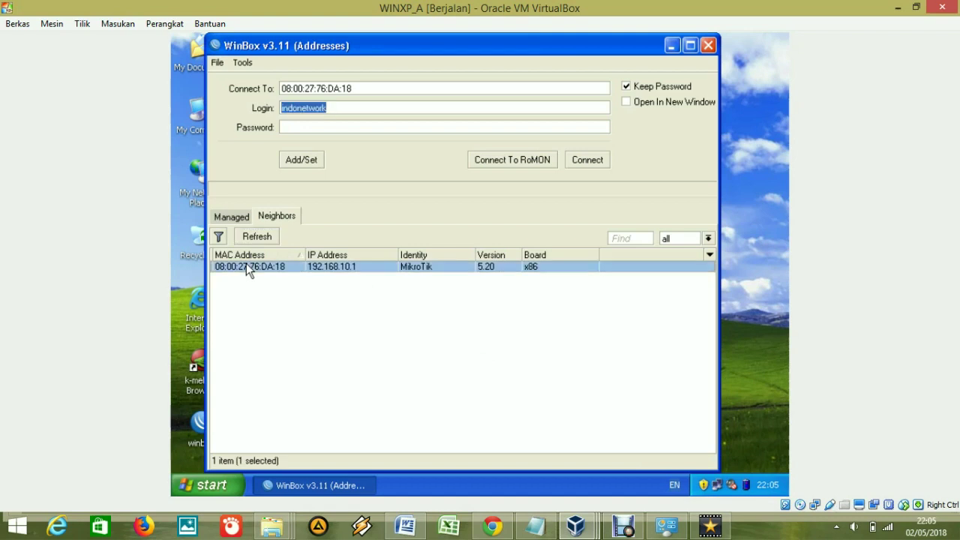
click(315, 127)
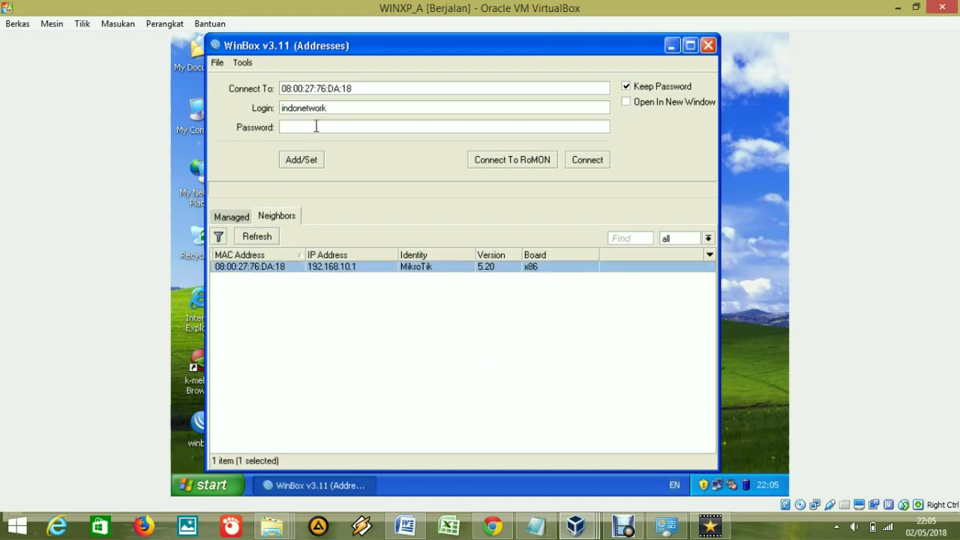
text(********)
double_click(337, 108)
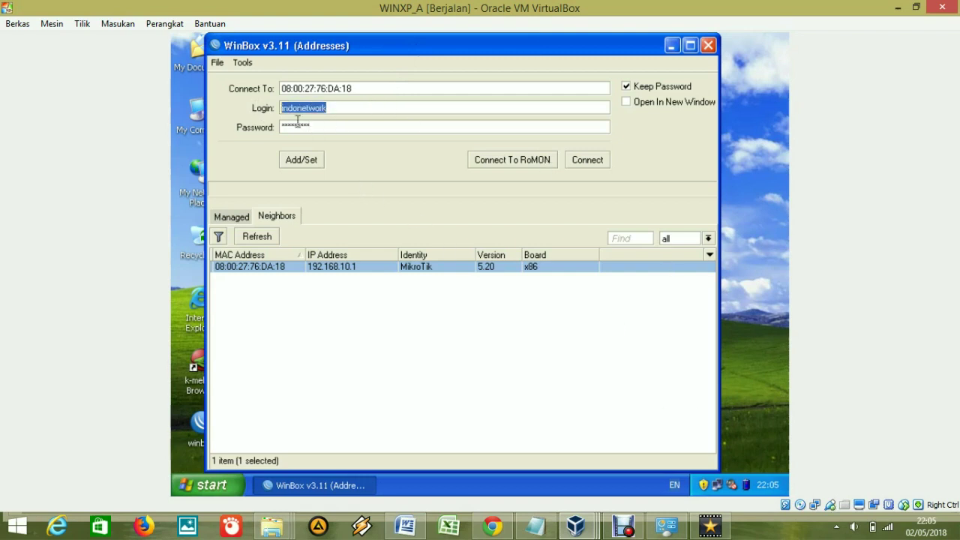
click(588, 159)
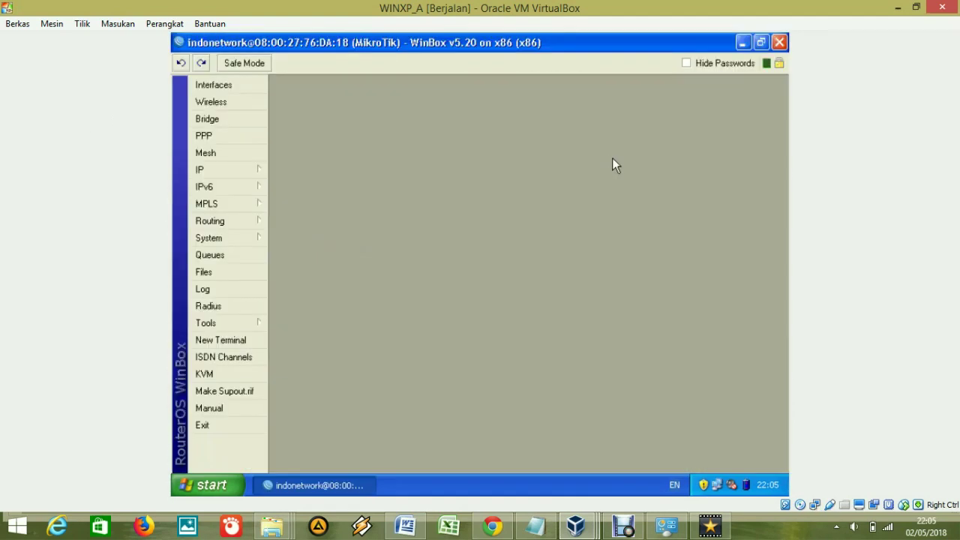
Open the Interfaces list and view ether1_dari_ISP's General settings, cancelling without changes.
click(221, 83)
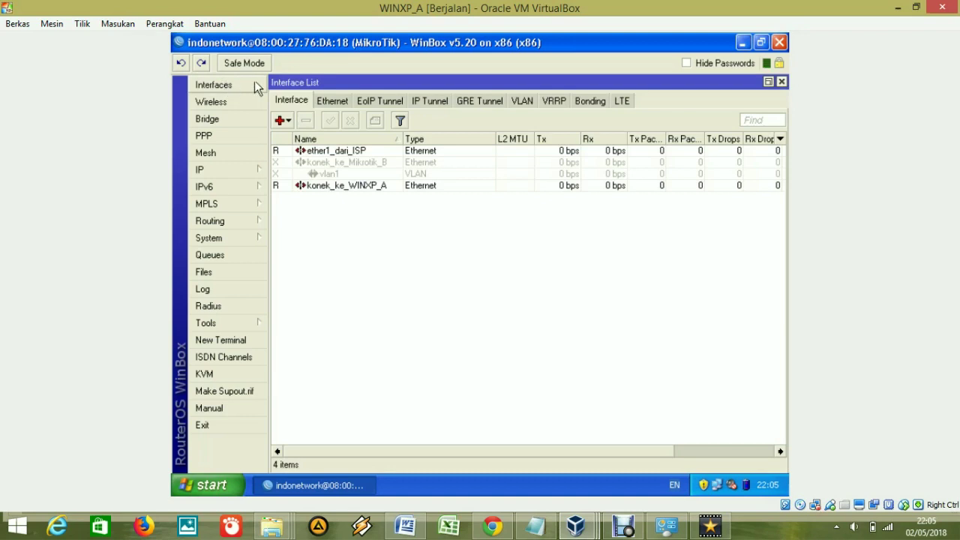
click(328, 155)
click(337, 186)
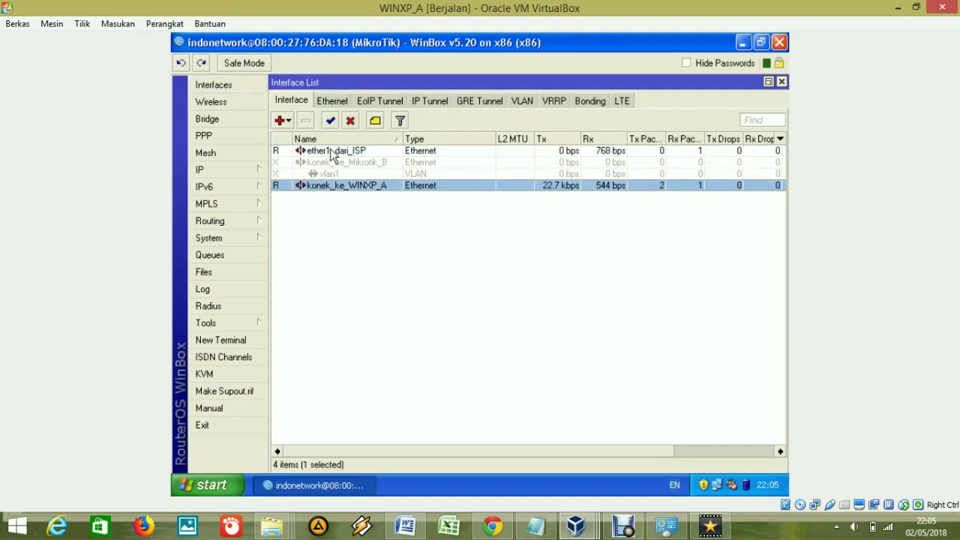
click(331, 153)
double_click(331, 153)
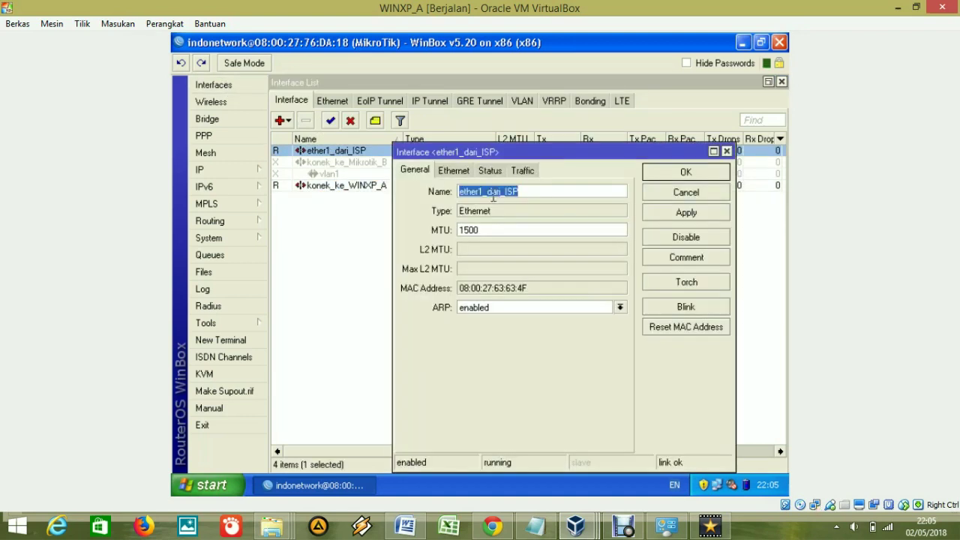
click(494, 196)
drag(526, 193, 440, 196)
click(551, 191)
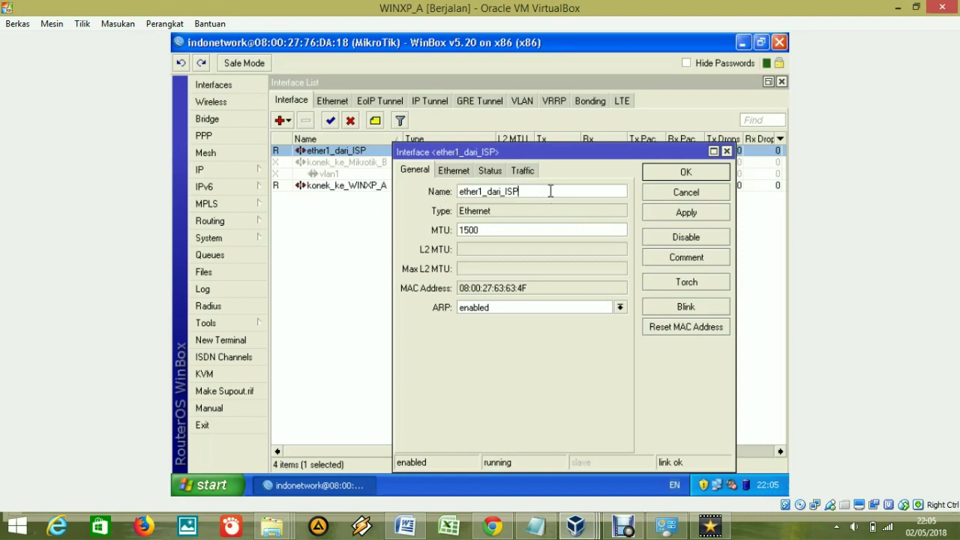
click(693, 198)
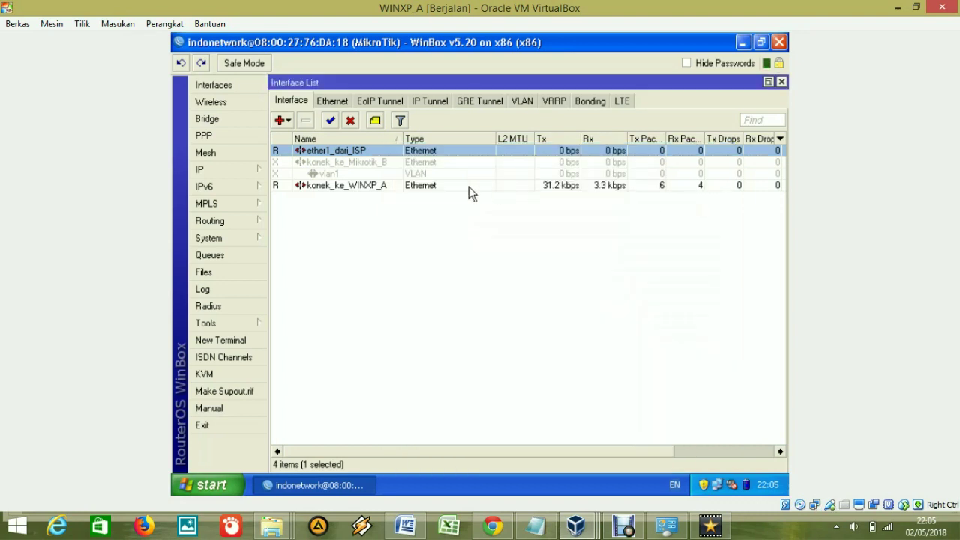
View konek_ke_WINXP_A's settings, then recheck ether1_dari_ISP, cancelling both unchanged.
double_click(342, 192)
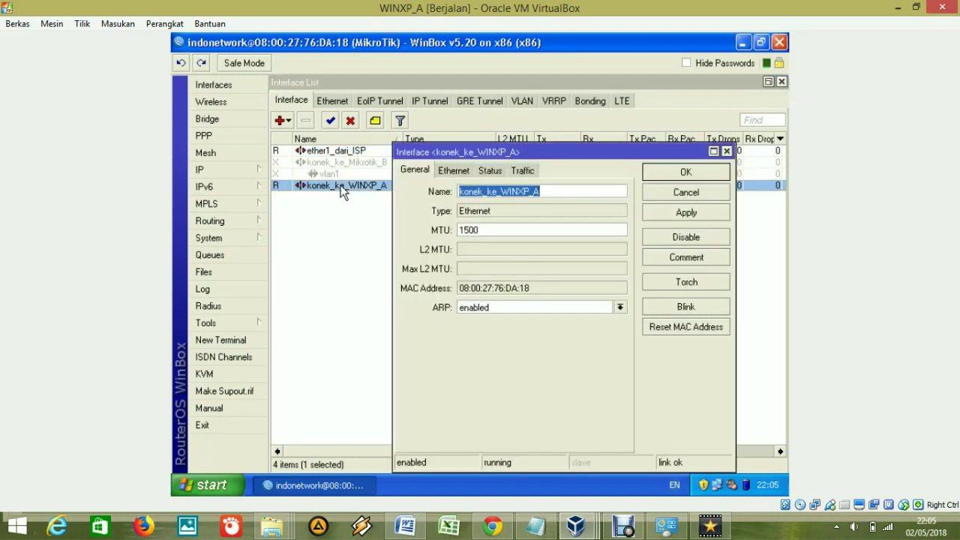
click(502, 191)
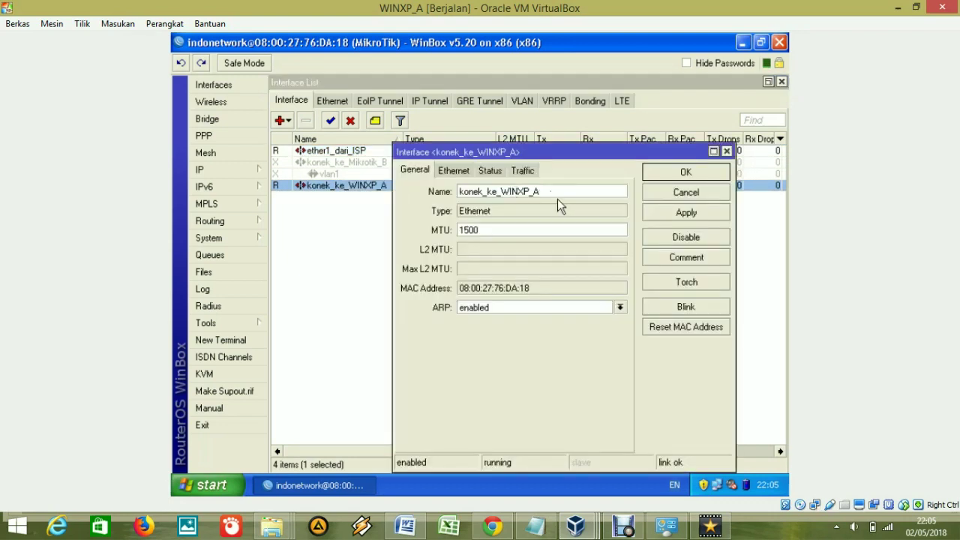
drag(561, 196, 448, 198)
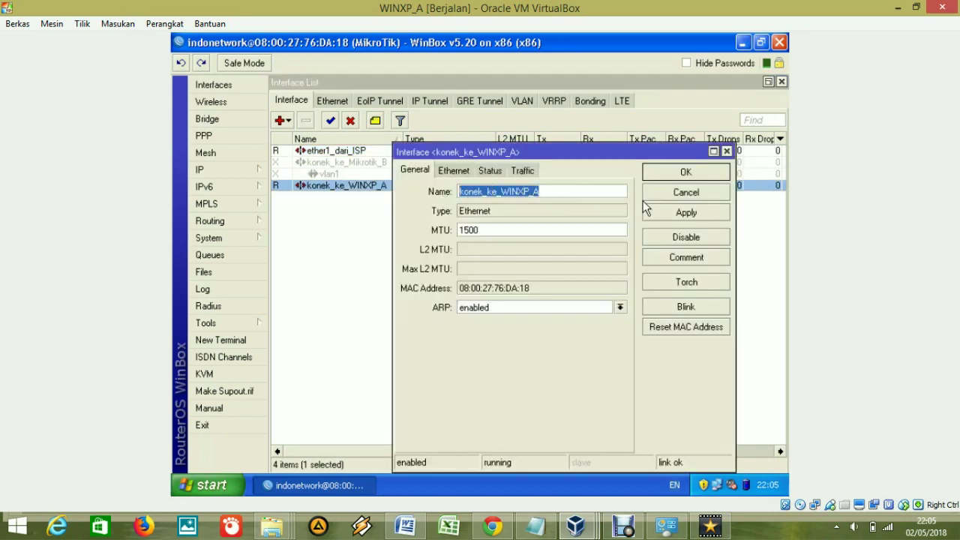
click(666, 195)
click(544, 223)
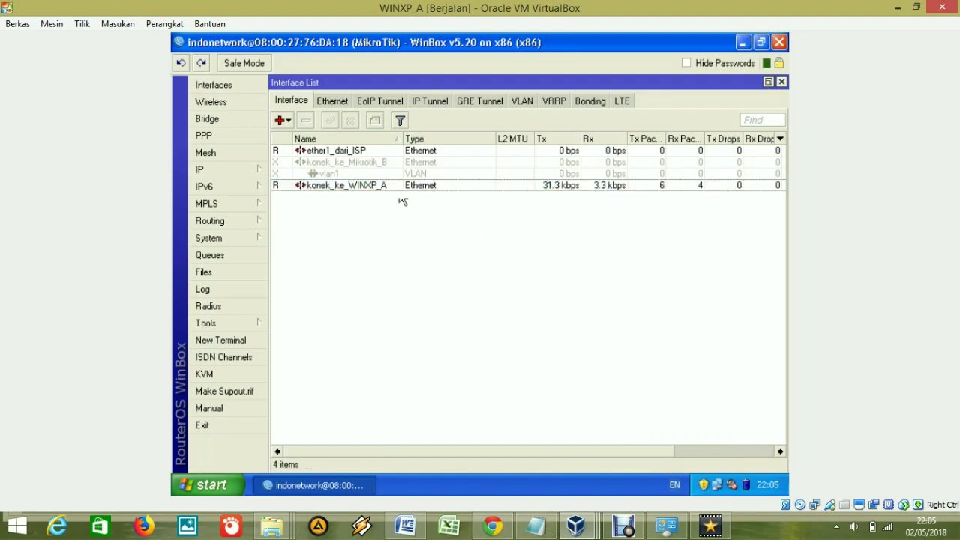
double_click(375, 153)
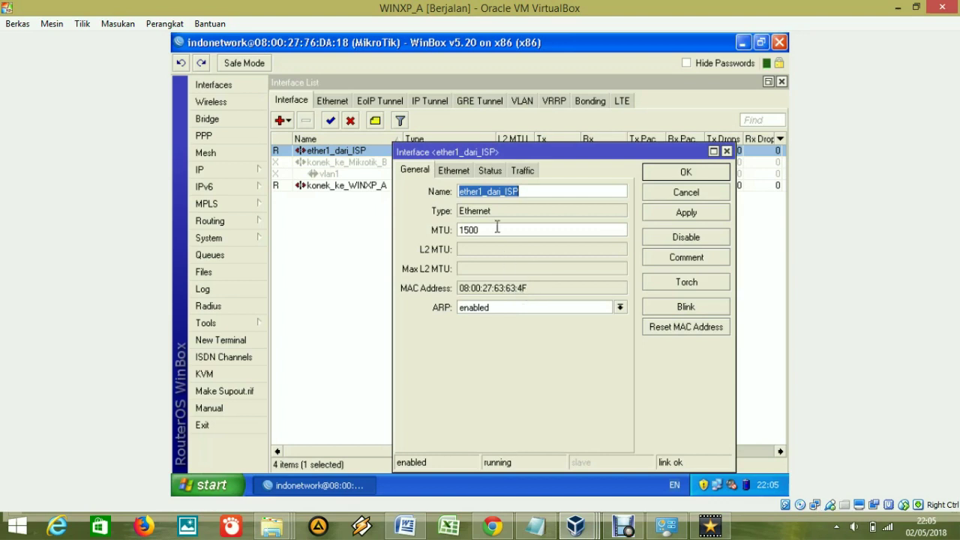
click(686, 193)
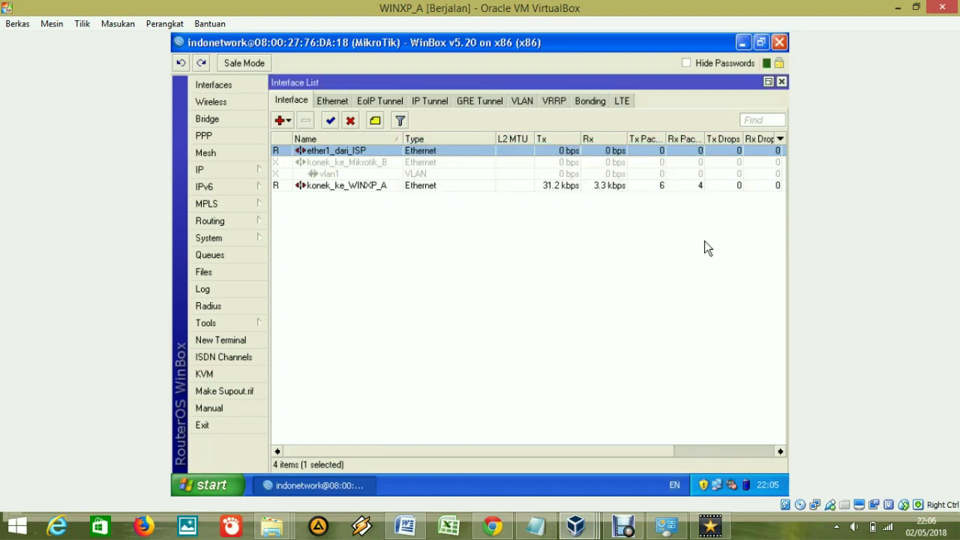
mouse_move(576, 525)
click(488, 501)
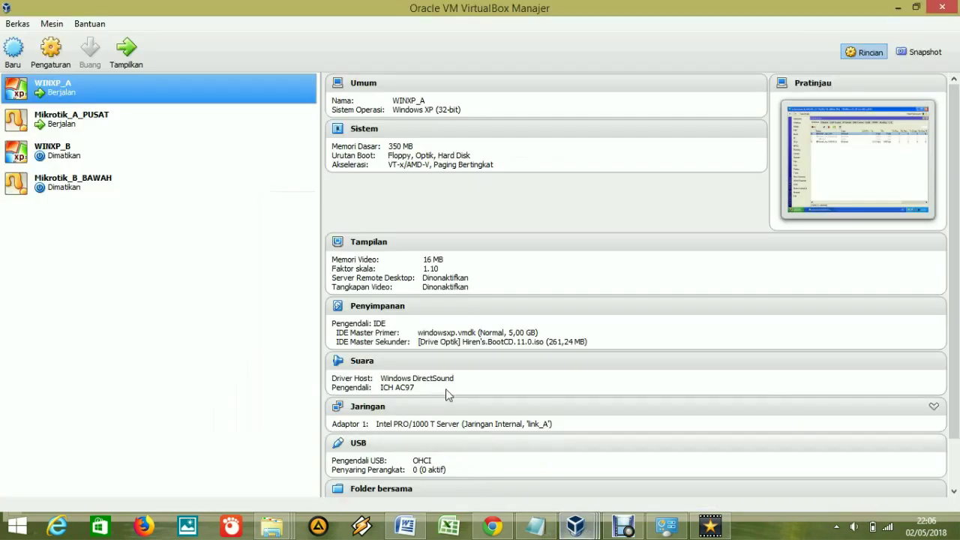
click(111, 126)
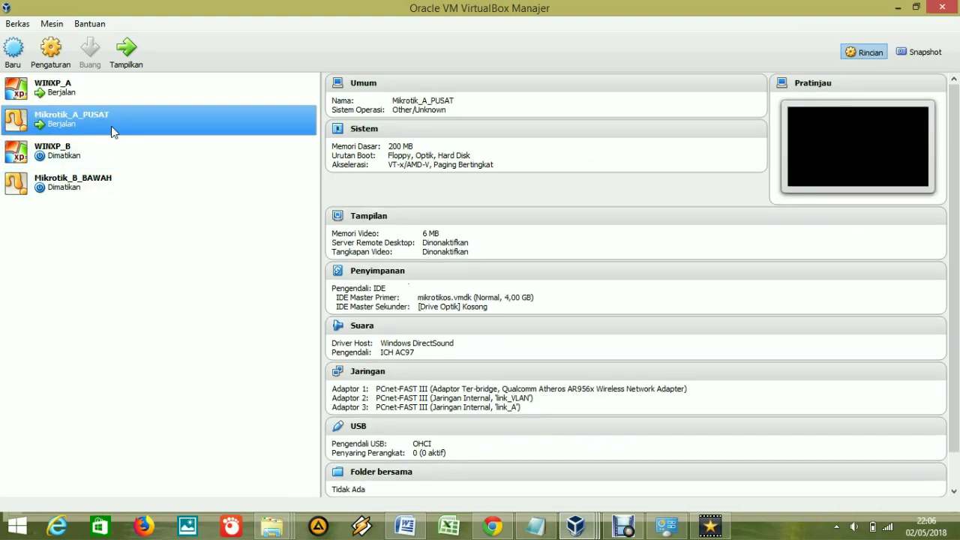
right_click(172, 123)
click(184, 130)
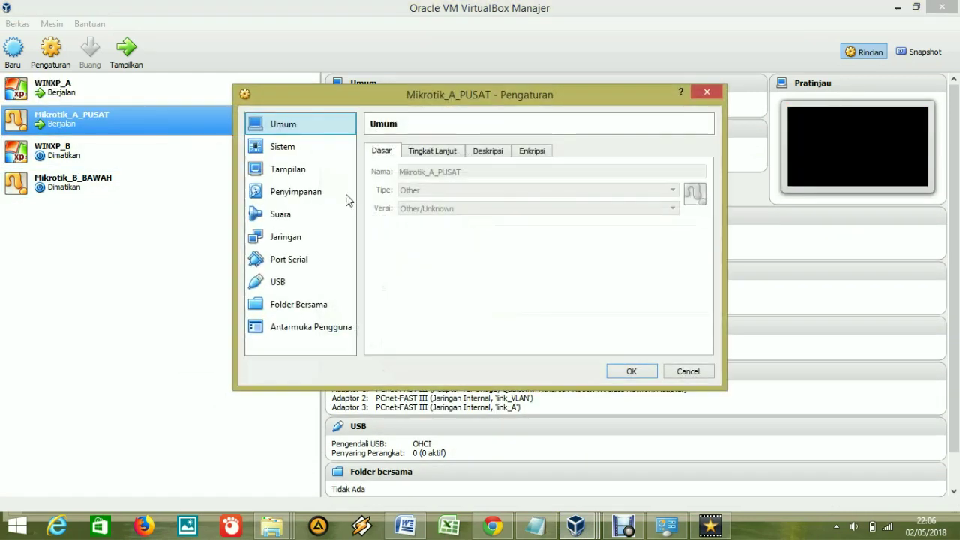
click(291, 238)
click(418, 225)
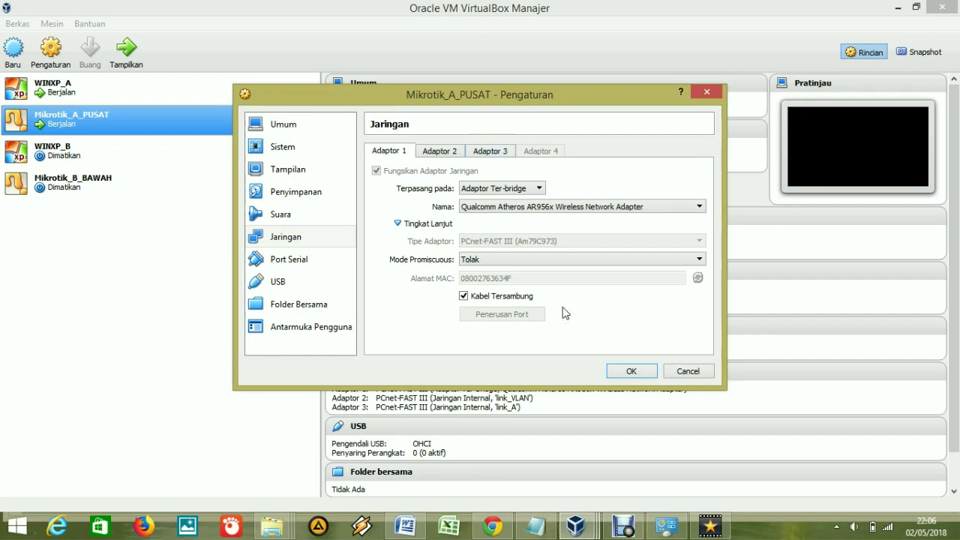
click(689, 371)
mouse_move(575, 526)
click(573, 455)
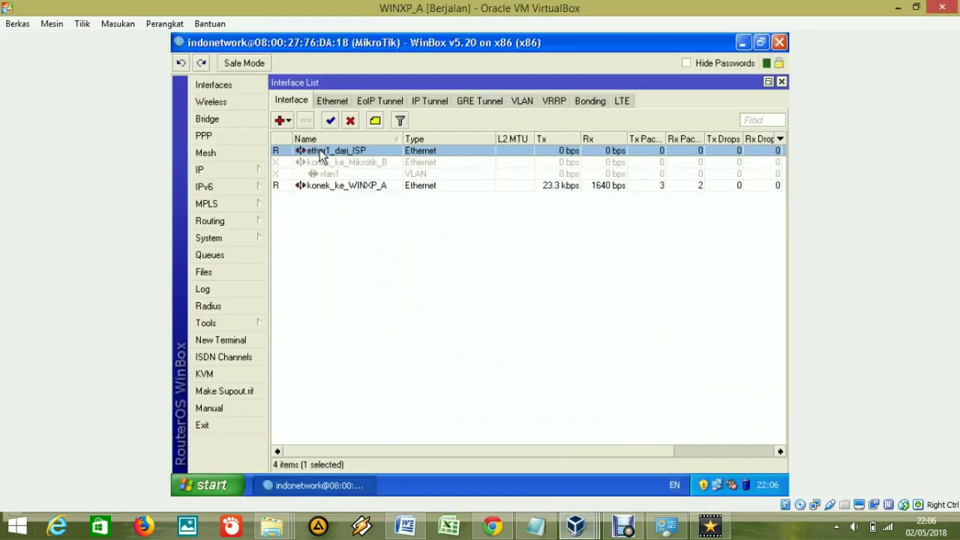
Open the address 192.168.10.1/24 from IP > Addresses and confirm its interface is konek_ke_WINXP_A.
click(363, 187)
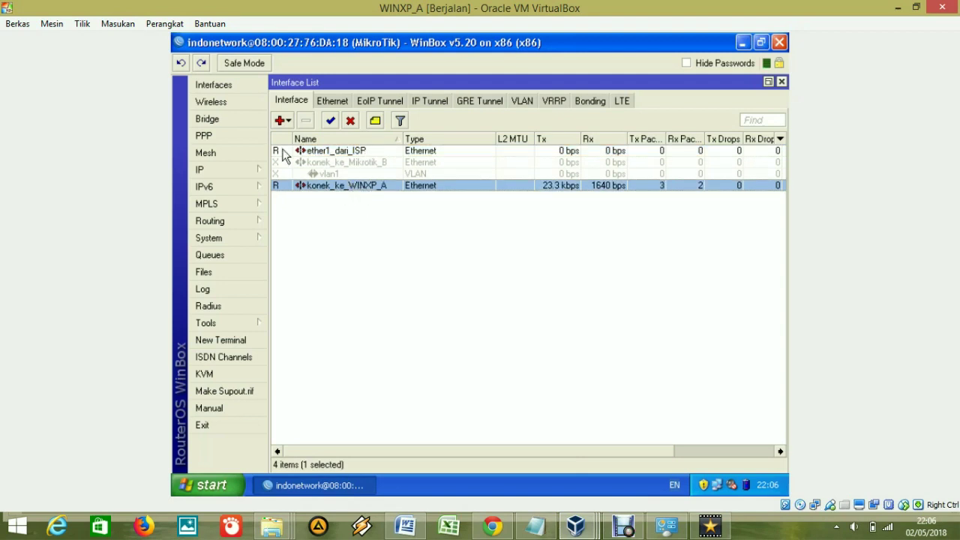
click(233, 170)
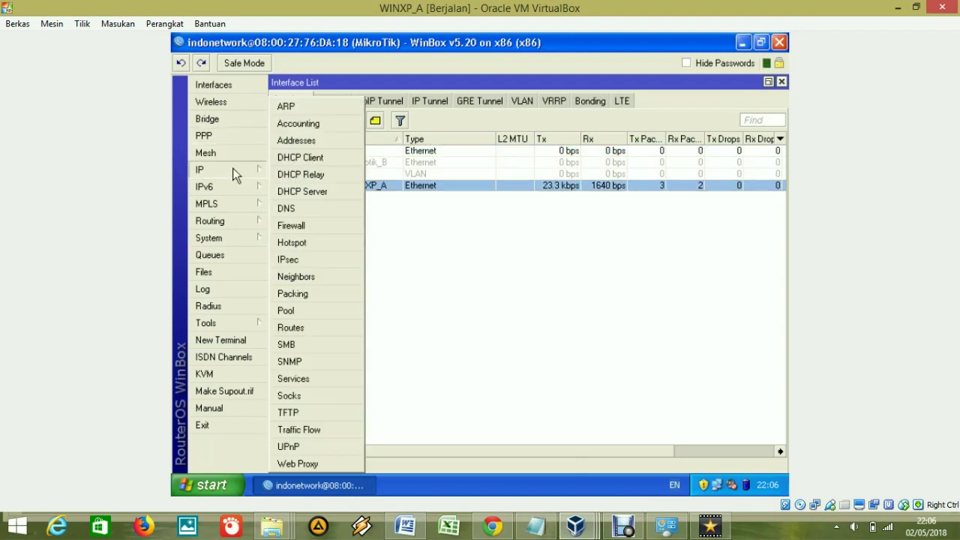
click(311, 141)
click(781, 81)
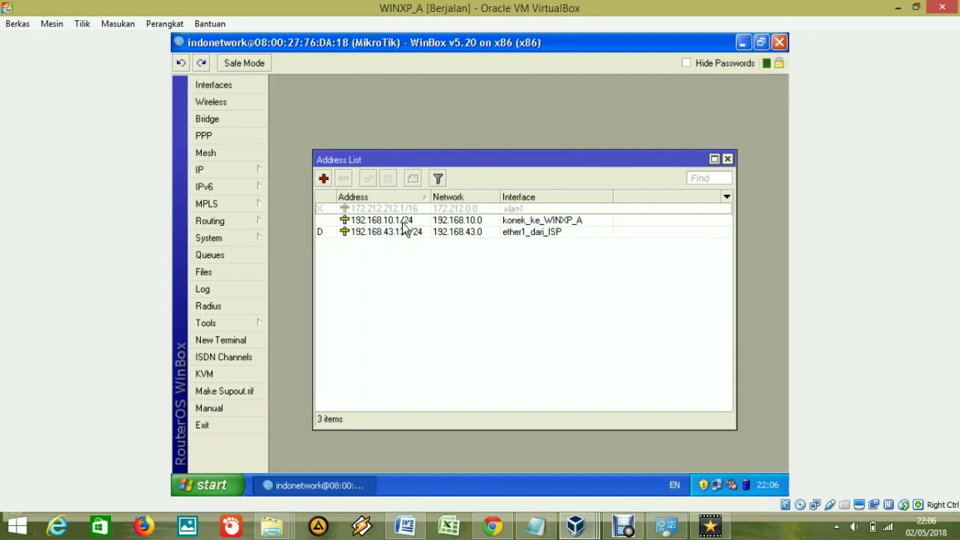
double_click(404, 221)
click(504, 216)
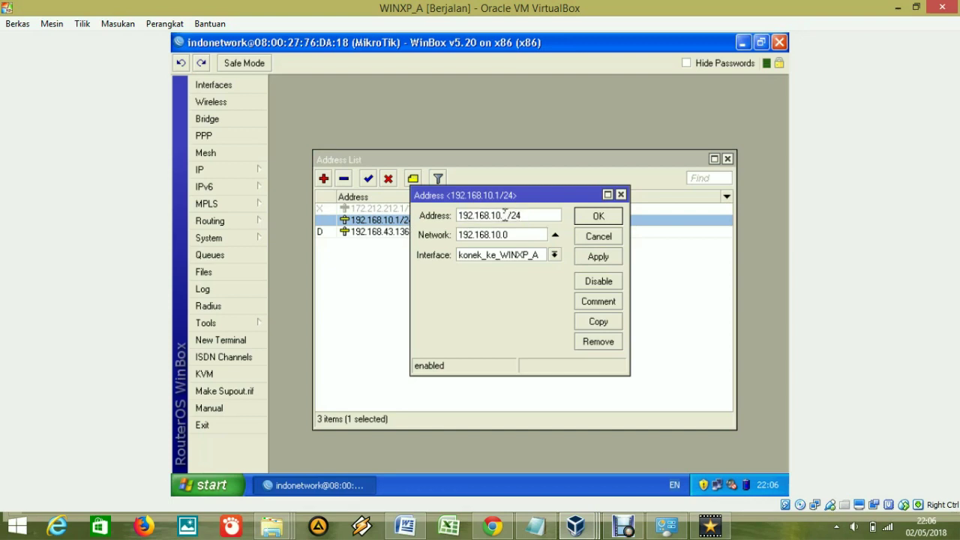
double_click(525, 215)
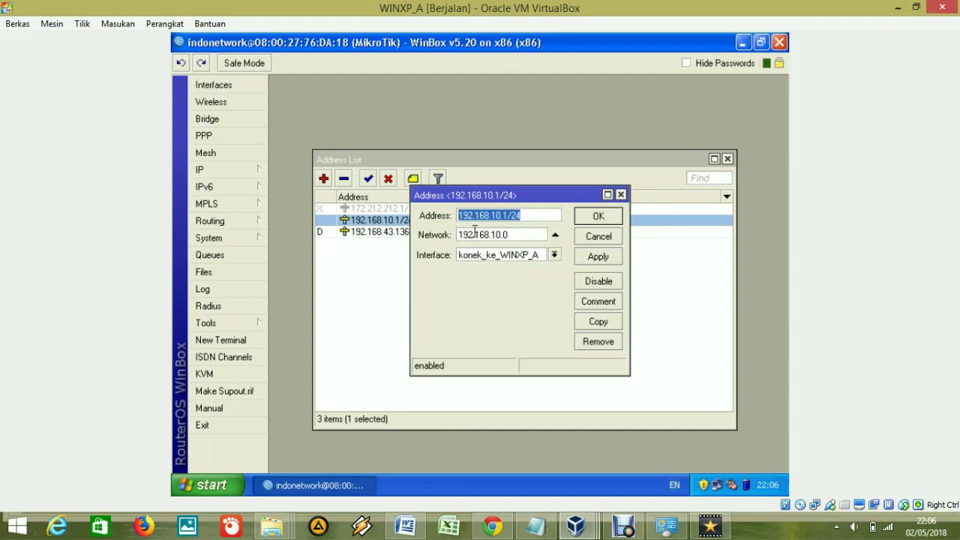
click(473, 256)
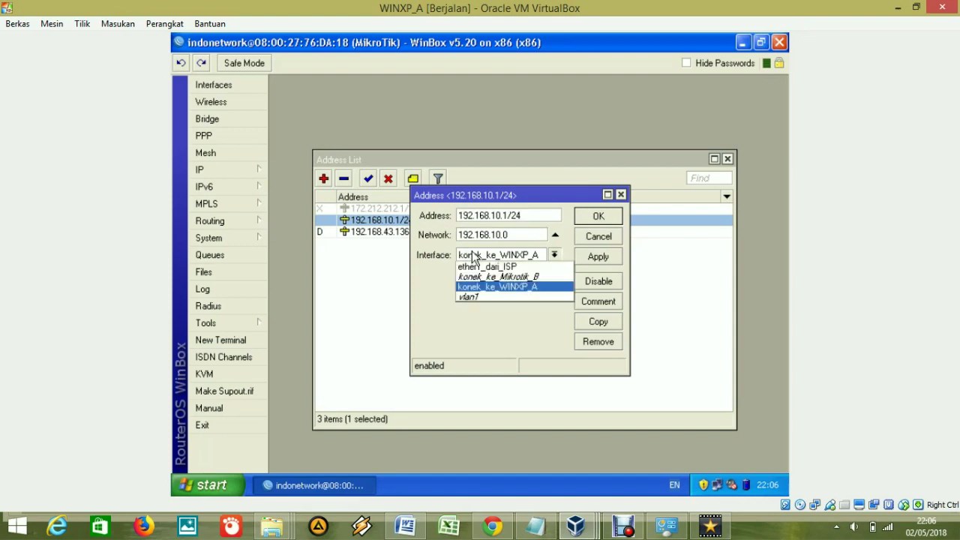
click(498, 287)
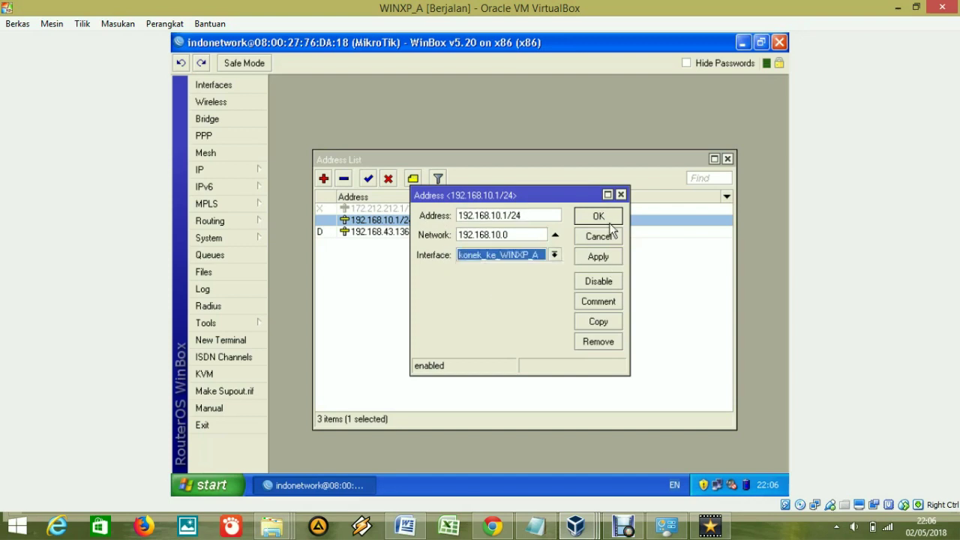
Match network 192.168.10.0 and /24 against the diagram's 255.255.255.0 mask, then OK.
drag(517, 234, 435, 235)
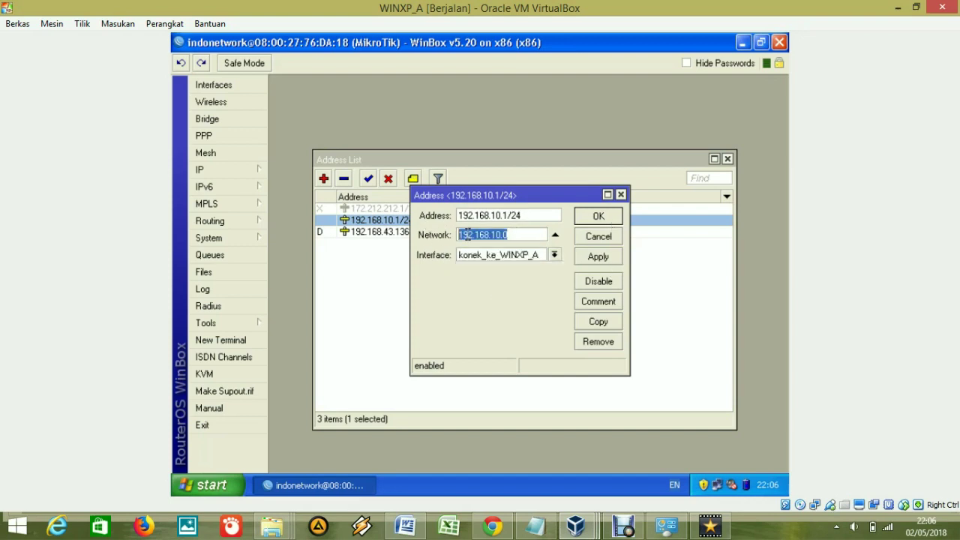
click(493, 236)
drag(514, 235, 437, 235)
click(527, 237)
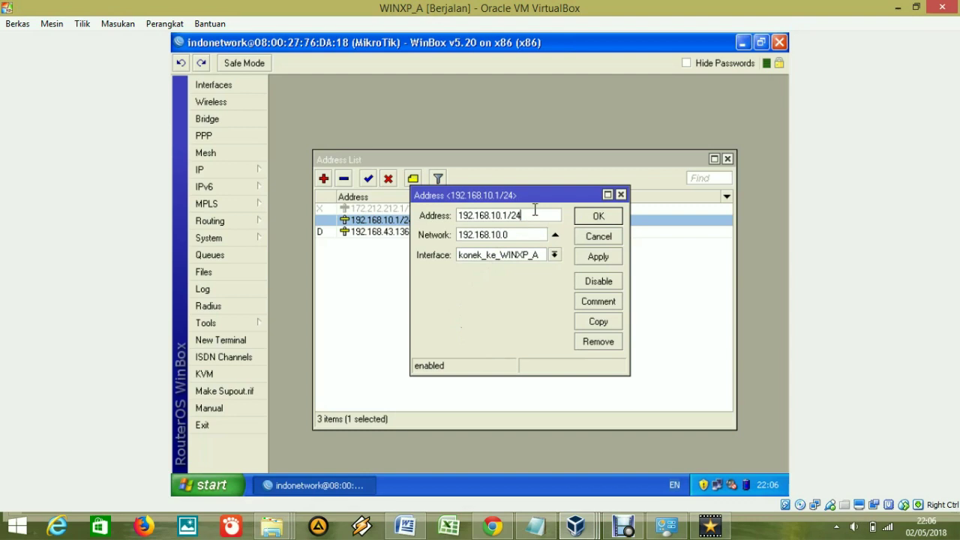
drag(525, 215, 515, 214)
key(alt+Tab)
drag(424, 422, 300, 426)
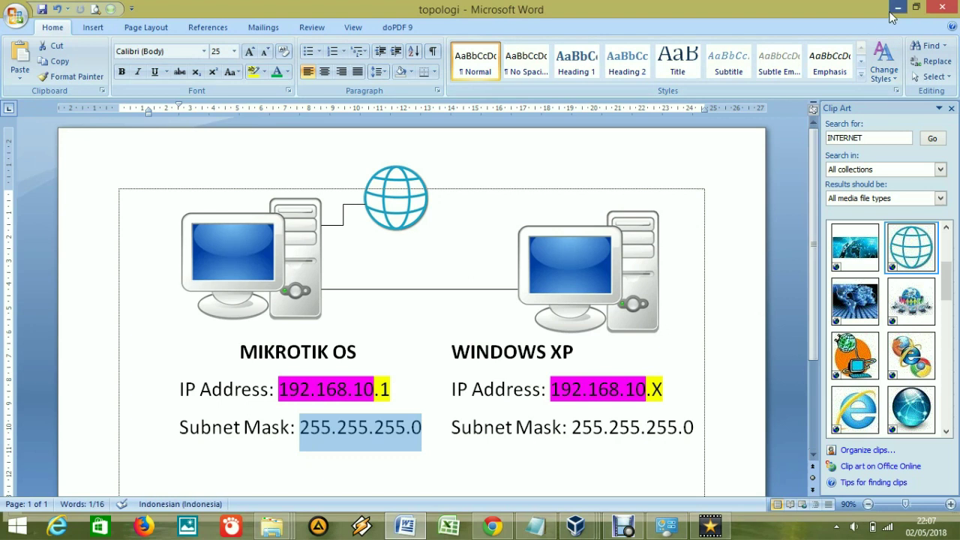
click(898, 8)
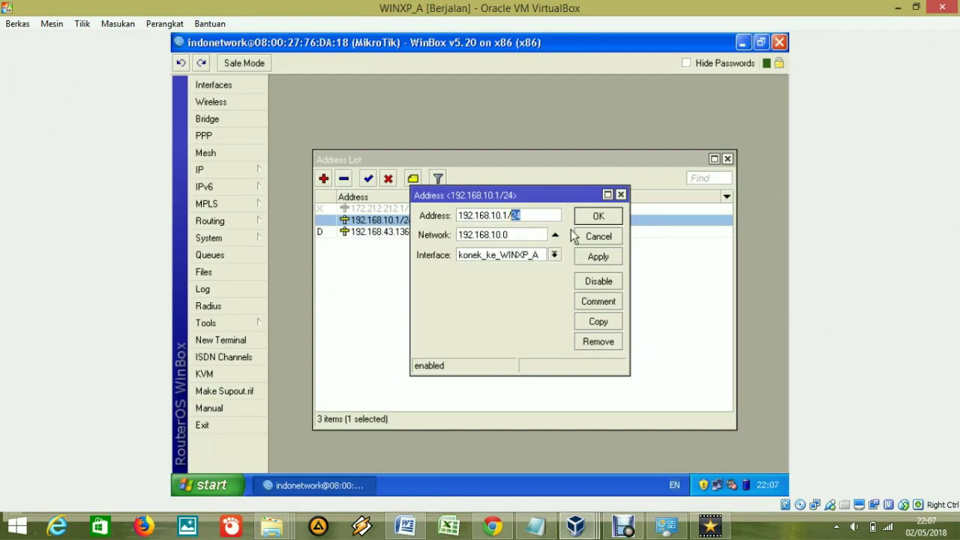
click(509, 235)
drag(509, 235, 448, 235)
click(599, 216)
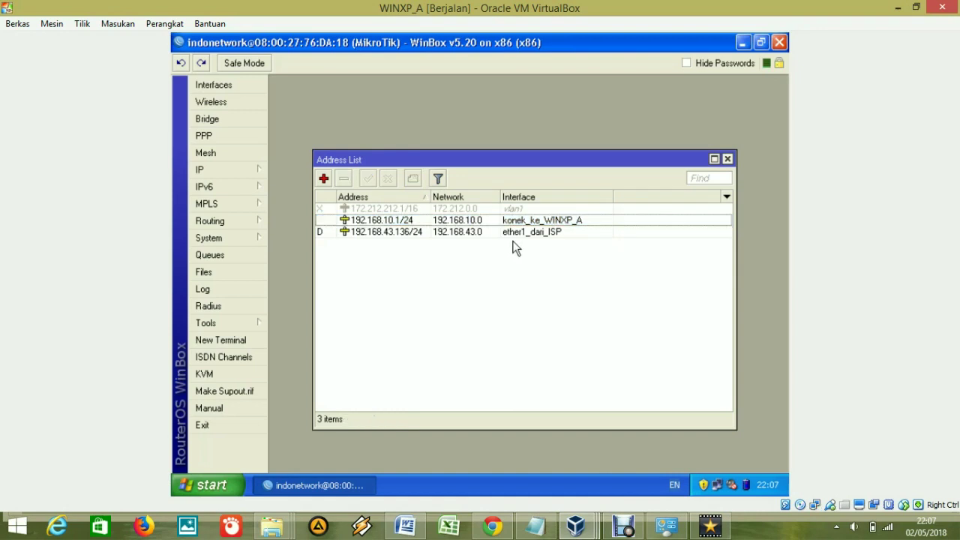
Inspect the 192.168.43.136/24 address entry on ether1_dari_ISP and close it.
double_click(421, 235)
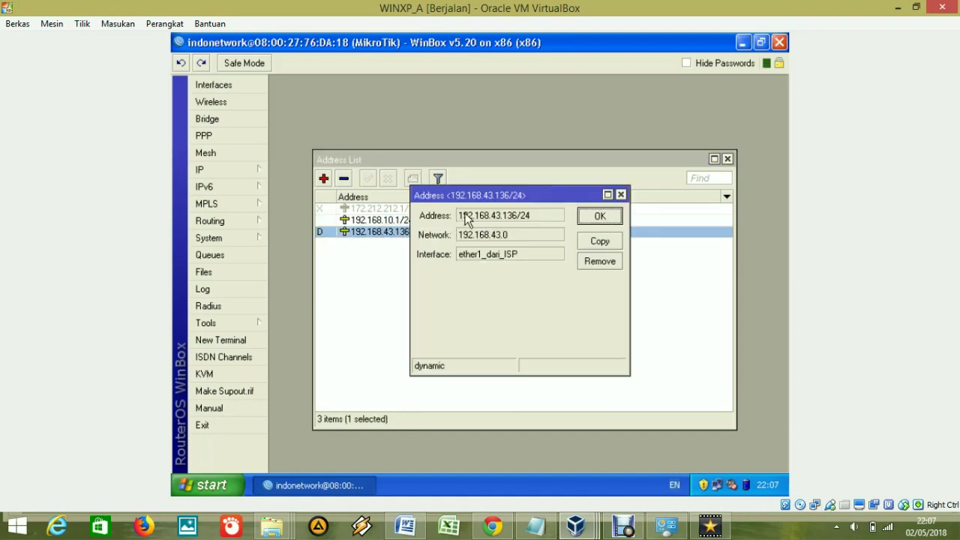
drag(469, 197, 472, 281)
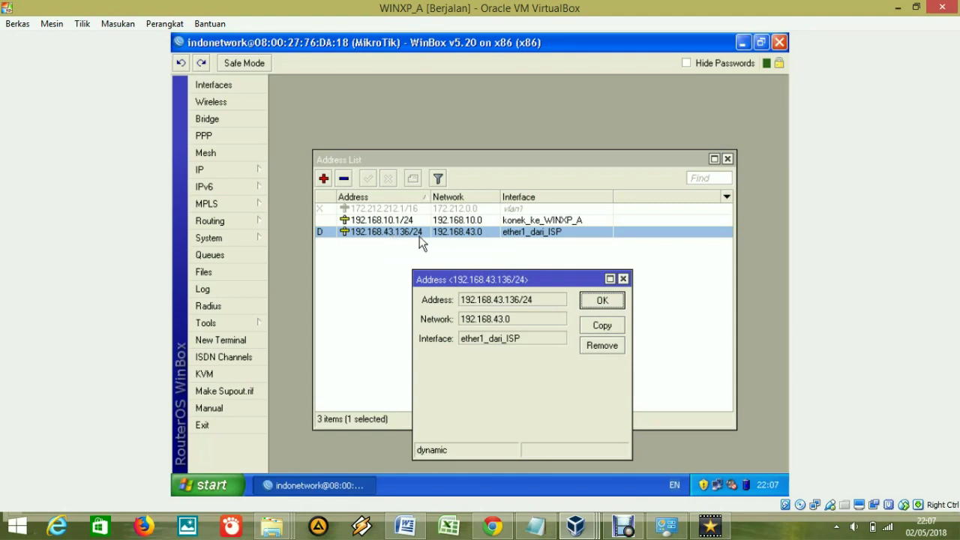
click(624, 279)
Check in IP > DHCP Client that ether1_dari_ISP is bound to 192.168.43.136/24, then close the list.
click(223, 171)
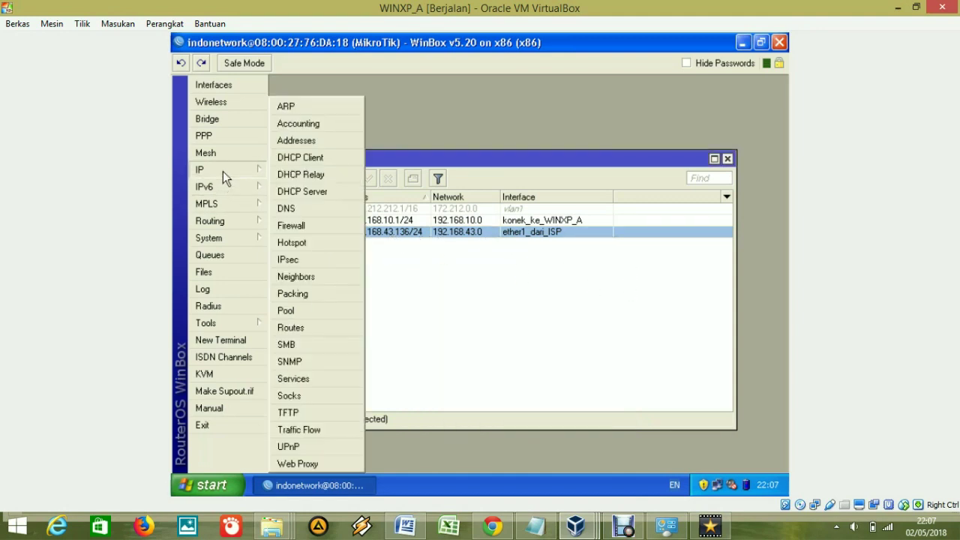
click(289, 158)
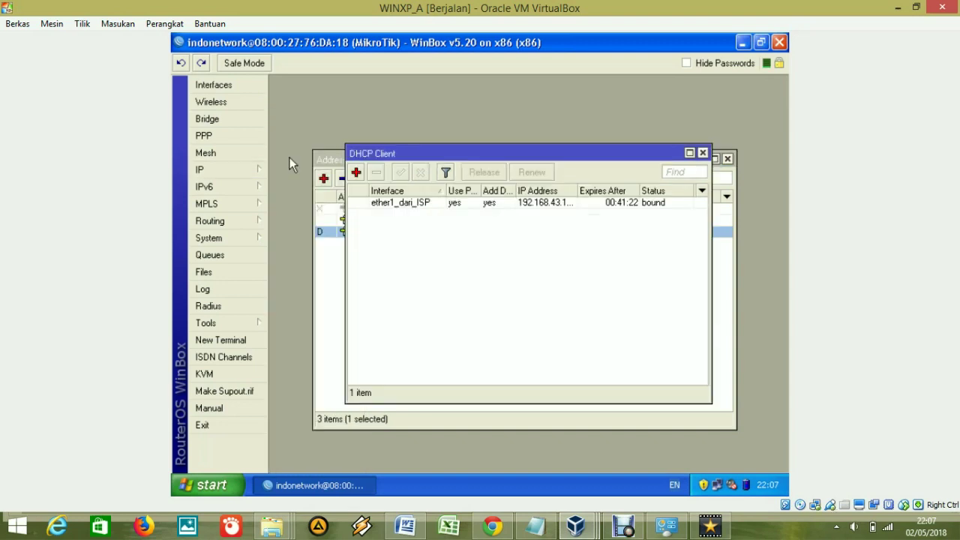
click(359, 175)
click(532, 208)
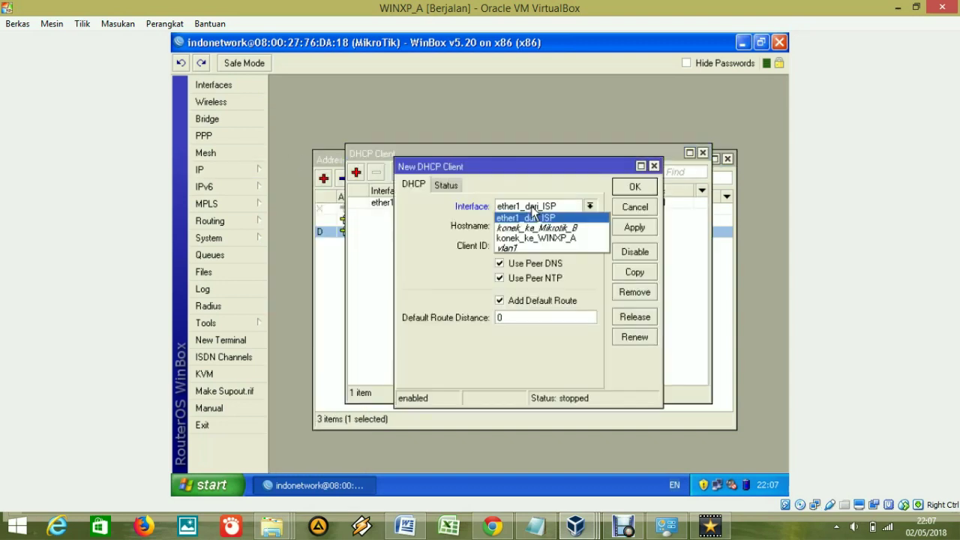
click(534, 217)
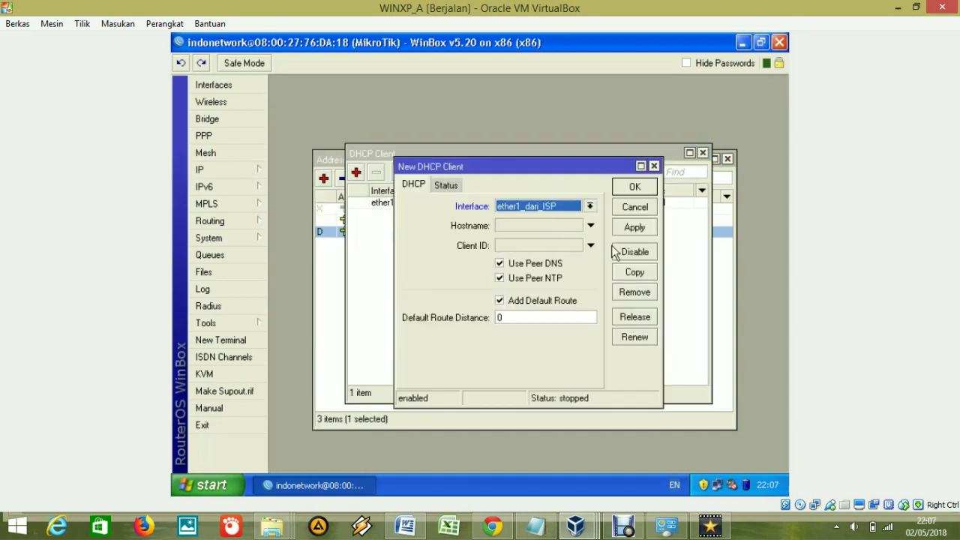
click(644, 207)
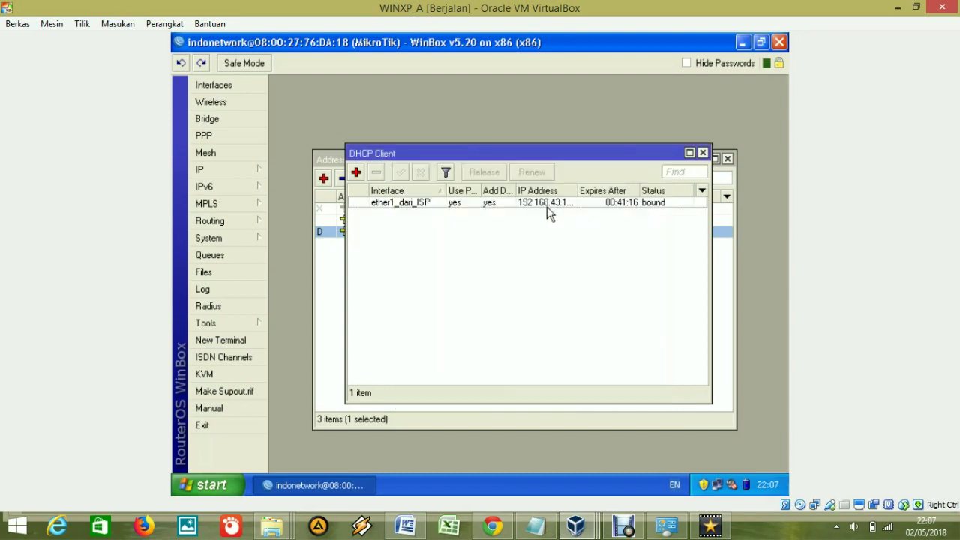
double_click(477, 204)
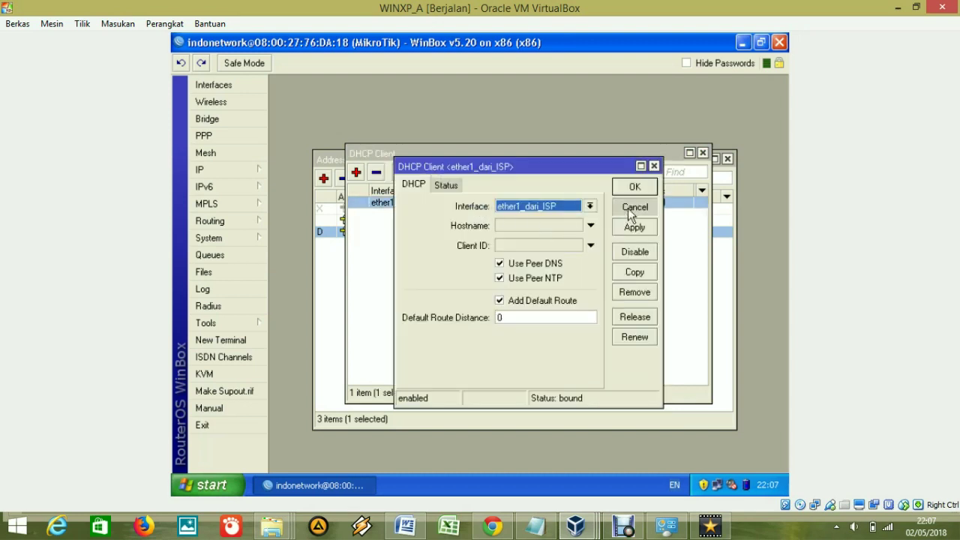
click(631, 208)
drag(575, 190, 596, 190)
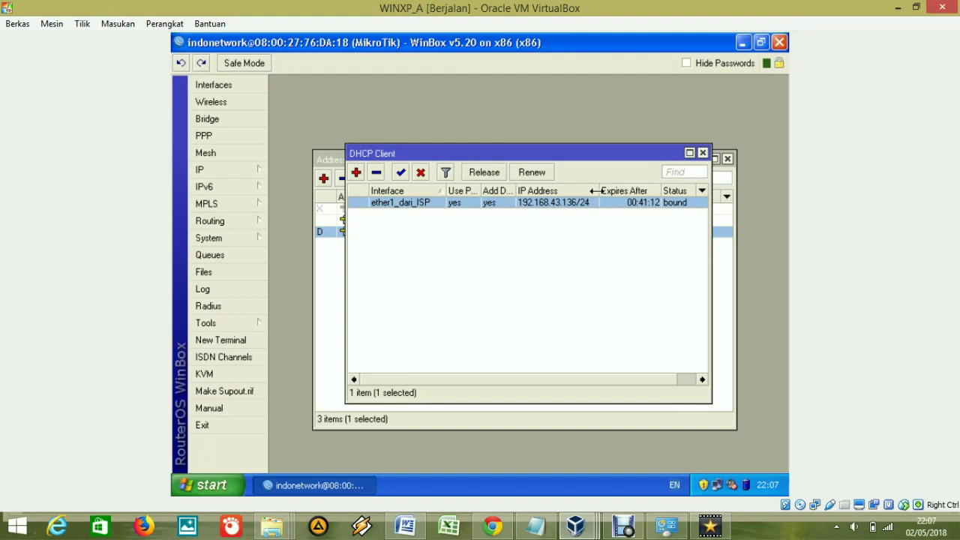
mouse_move(558, 205)
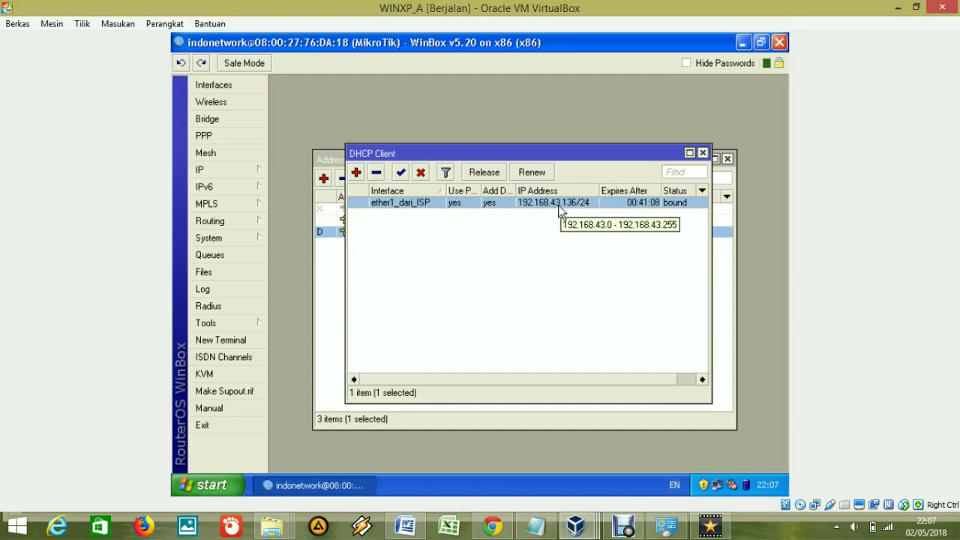
click(702, 153)
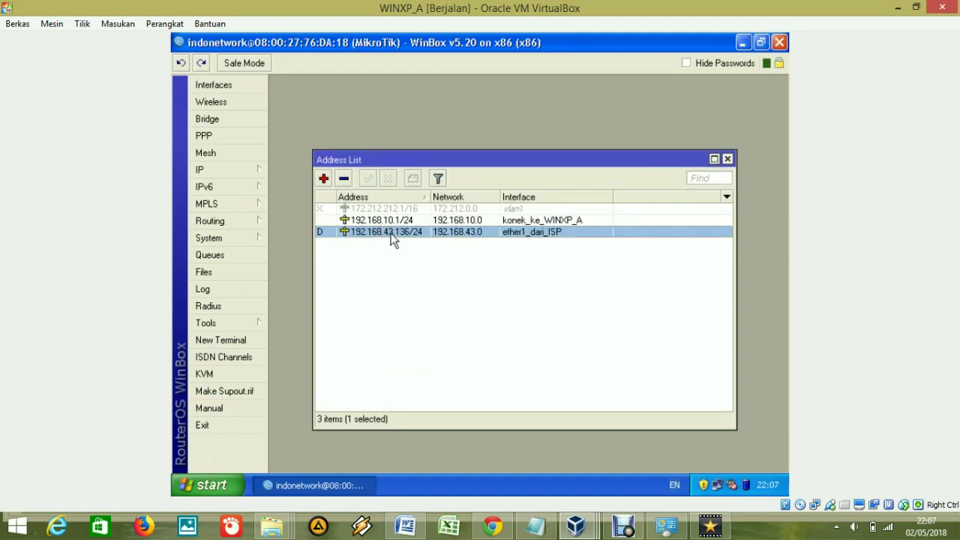
click(244, 173)
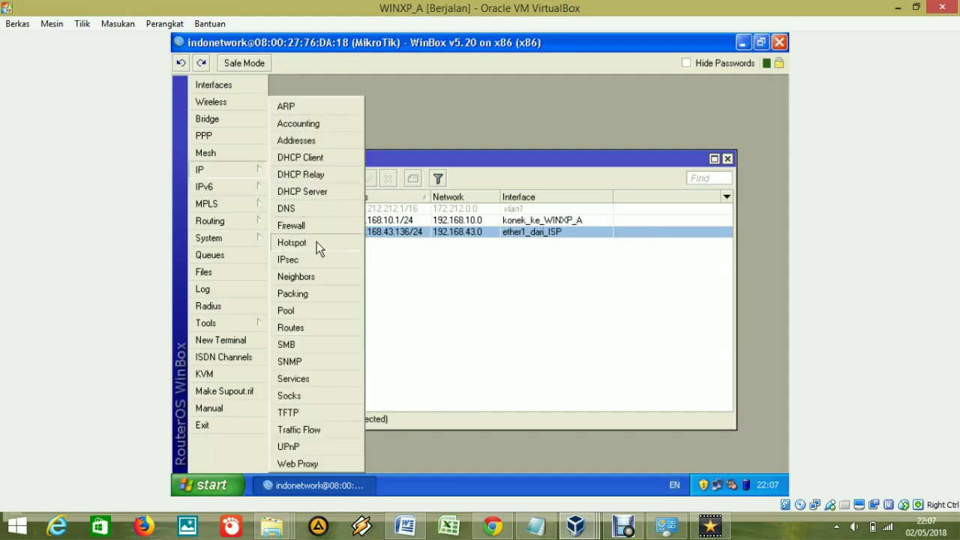
Start Hotspot Setup under IP > Hotspot and choose konek_ke_WINXP_A as the hotspot interface.
click(317, 242)
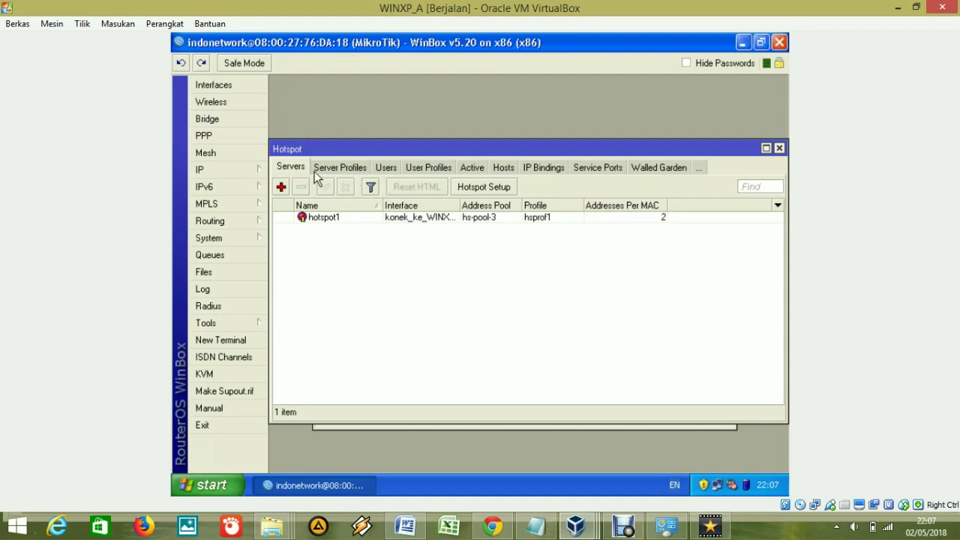
click(504, 188)
drag(489, 285, 417, 253)
click(452, 294)
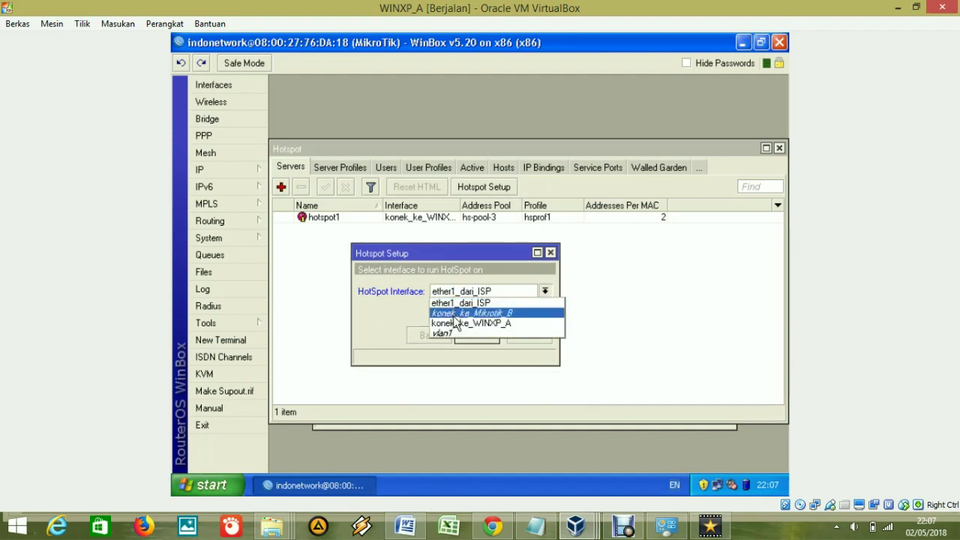
click(458, 324)
click(461, 294)
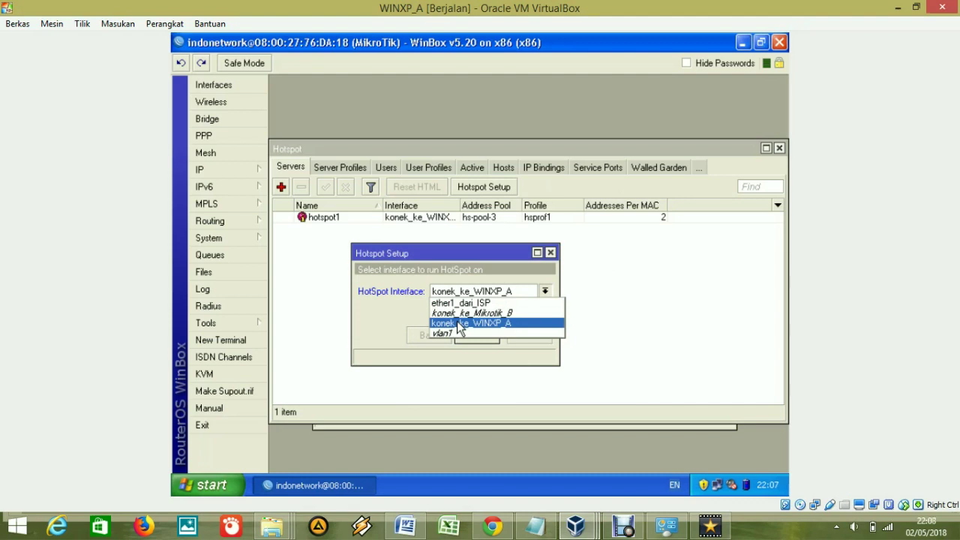
click(459, 324)
click(475, 335)
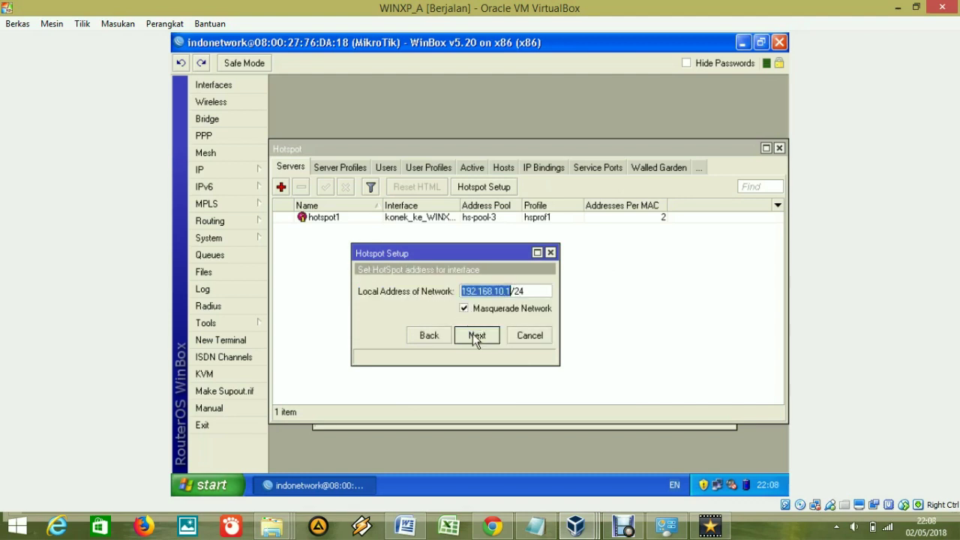
click(448, 335)
click(488, 292)
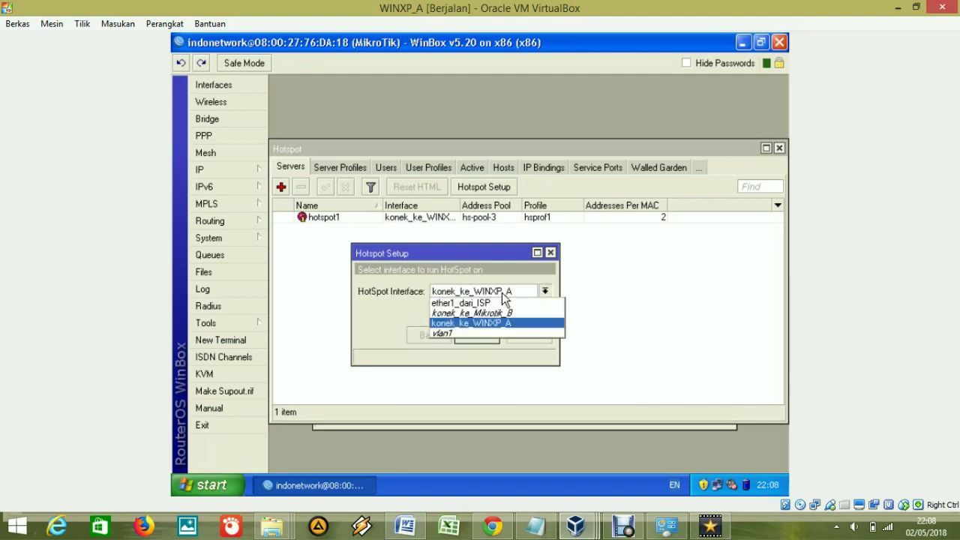
click(460, 323)
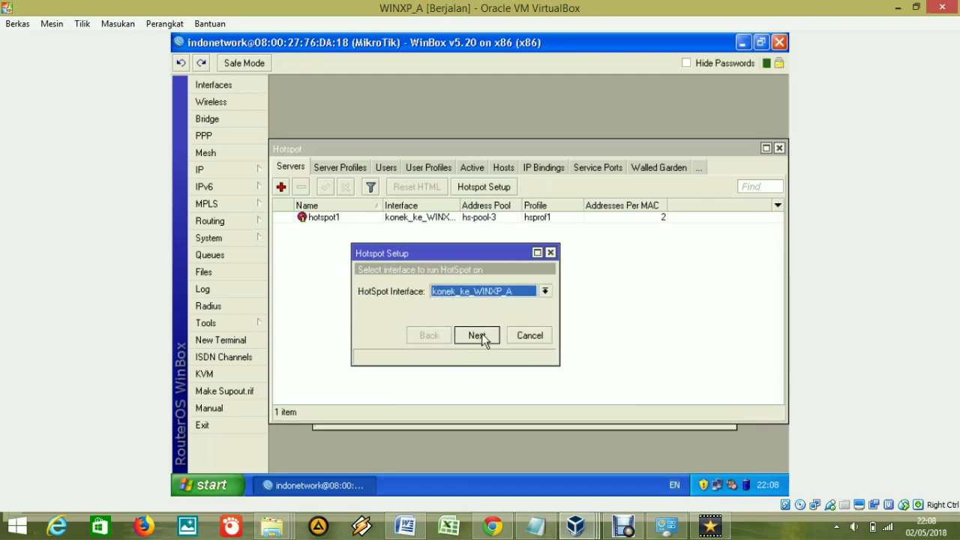
click(475, 335)
Keep local address 192.168.10.1/24 with masquerading and continue to the address pool.
click(511, 291)
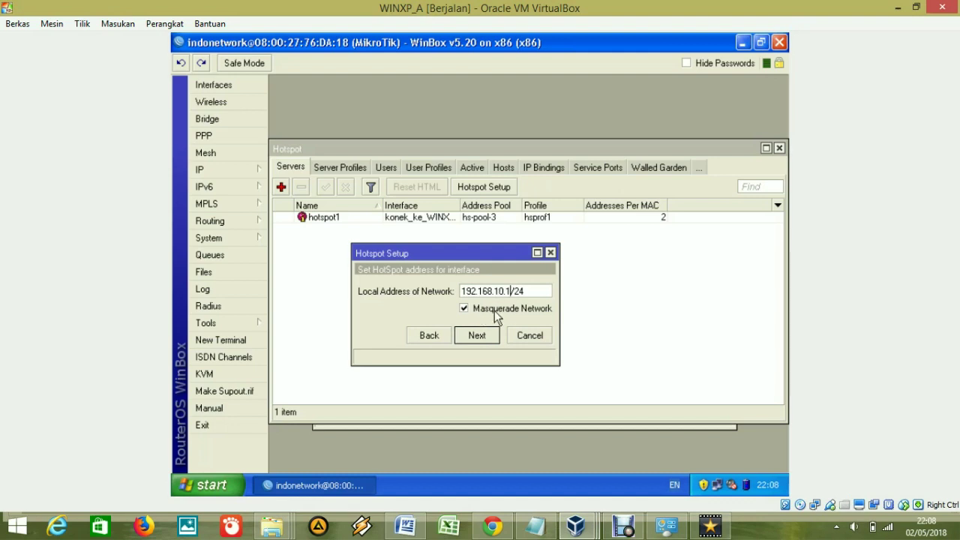
click(507, 292)
double_click(532, 292)
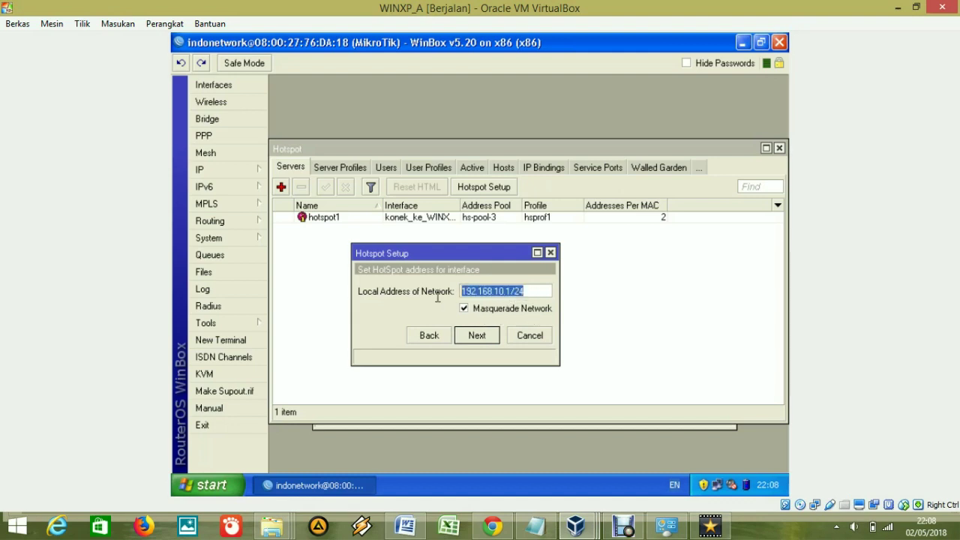
click(481, 341)
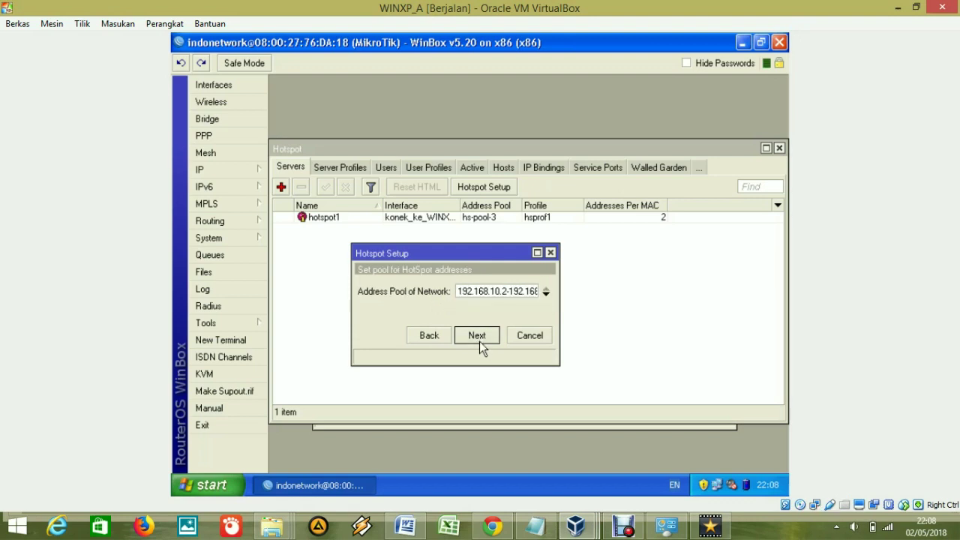
Accept pool 192.168.10.2-192.168.10.254, no SSL certificate, and no SMTP server.
click(505, 292)
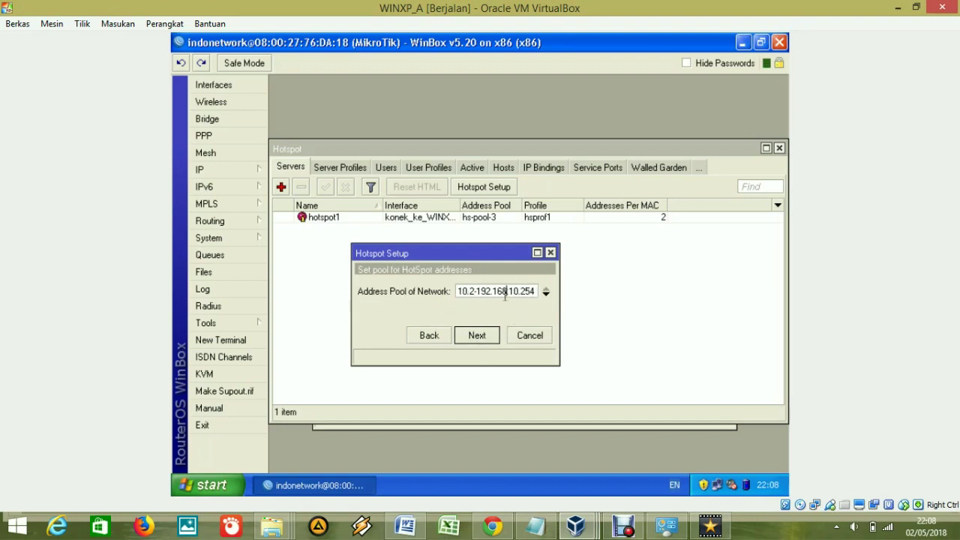
drag(478, 291, 395, 298)
click(465, 294)
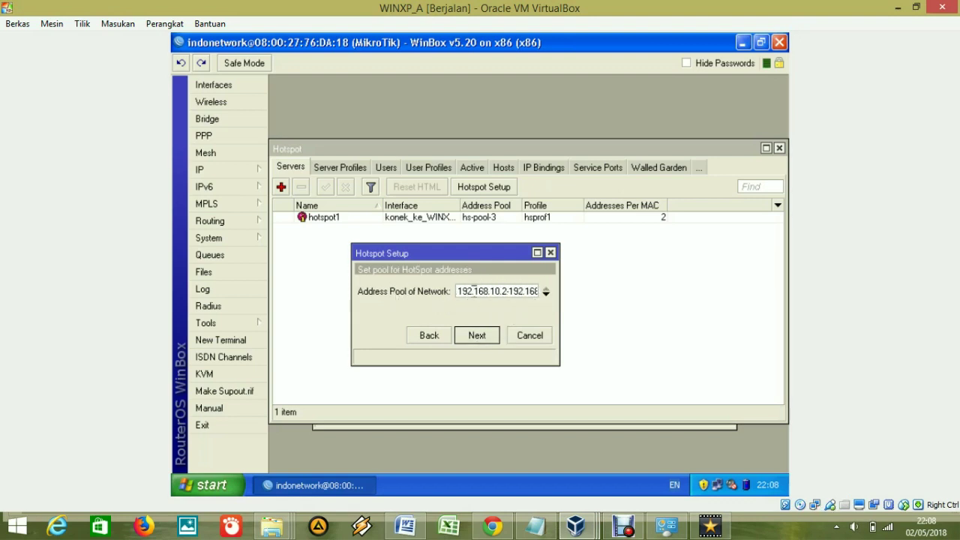
drag(513, 291, 569, 296)
click(530, 291)
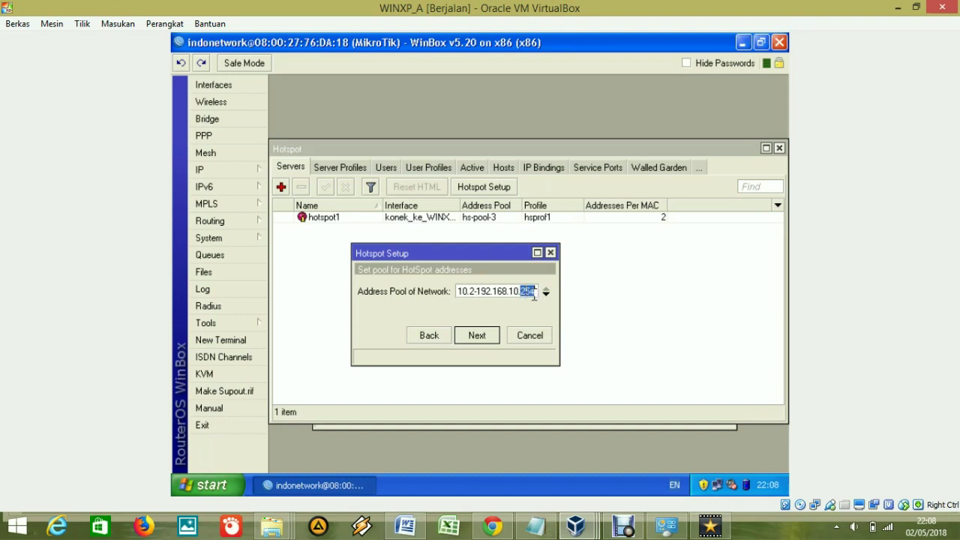
click(484, 336)
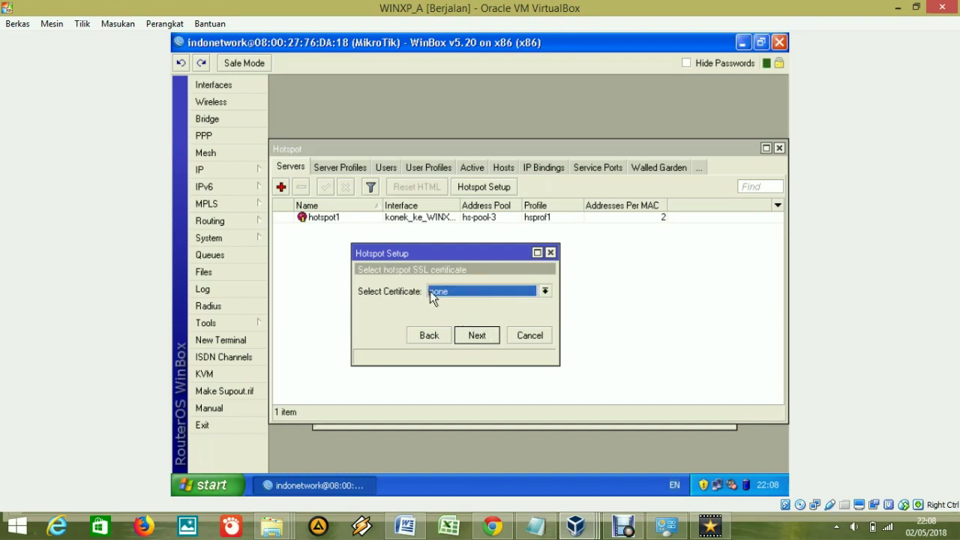
click(486, 335)
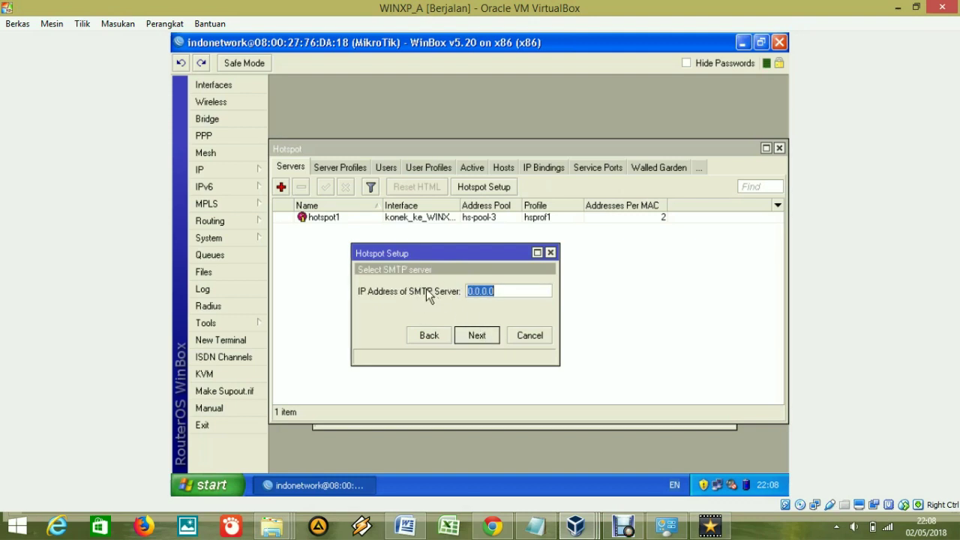
click(481, 338)
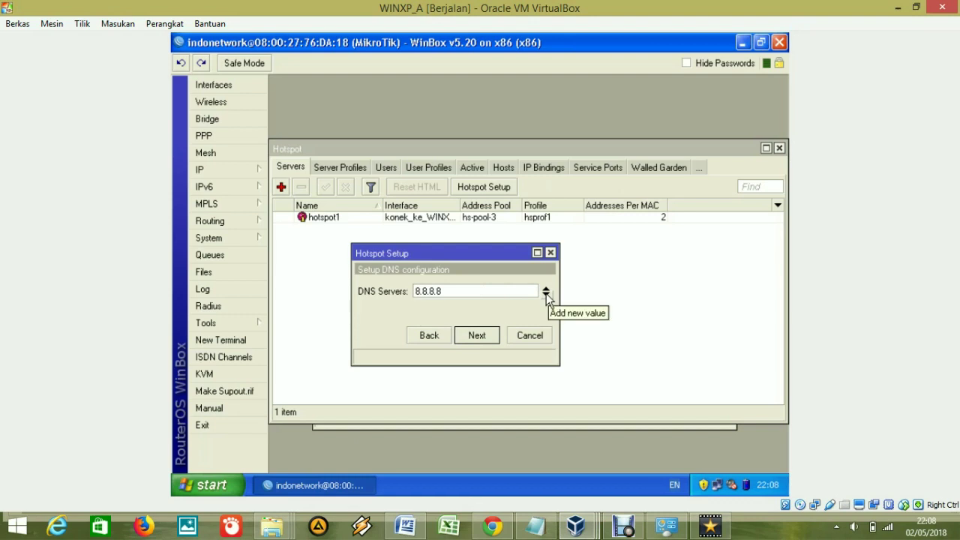
Edit the 8.8.8.8 DNS entry, cancel the wizard, and inspect hotspot1 without changes.
click(546, 293)
click(547, 297)
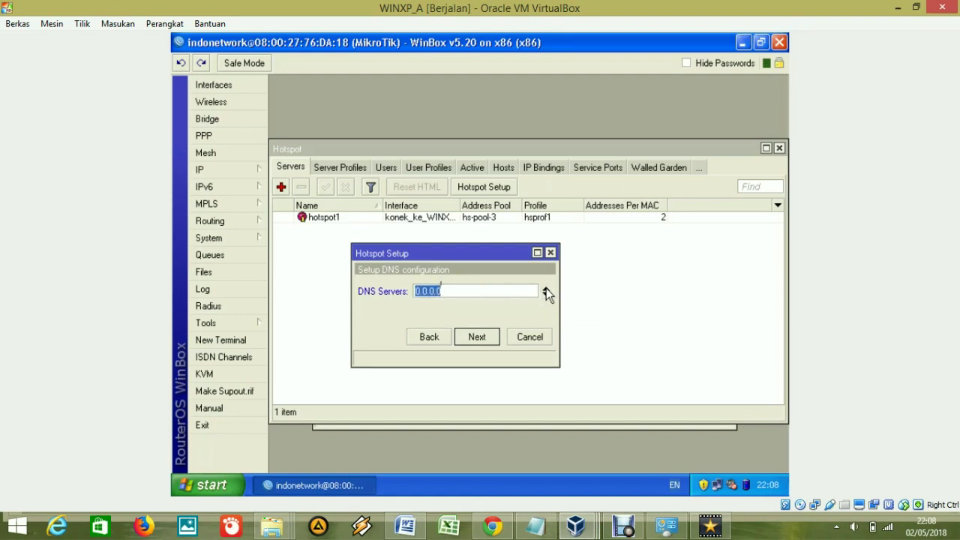
text(8.8.8.8)
click(527, 341)
double_click(426, 222)
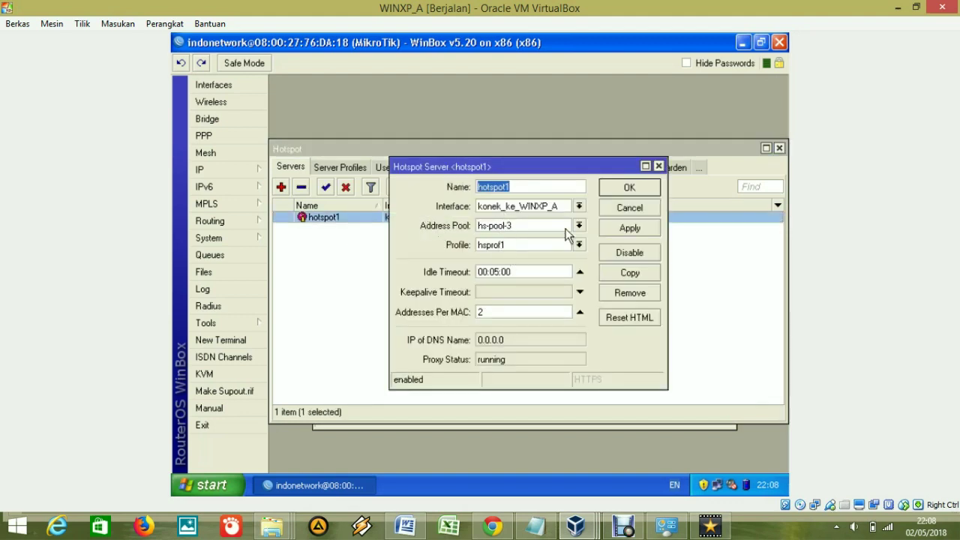
click(613, 207)
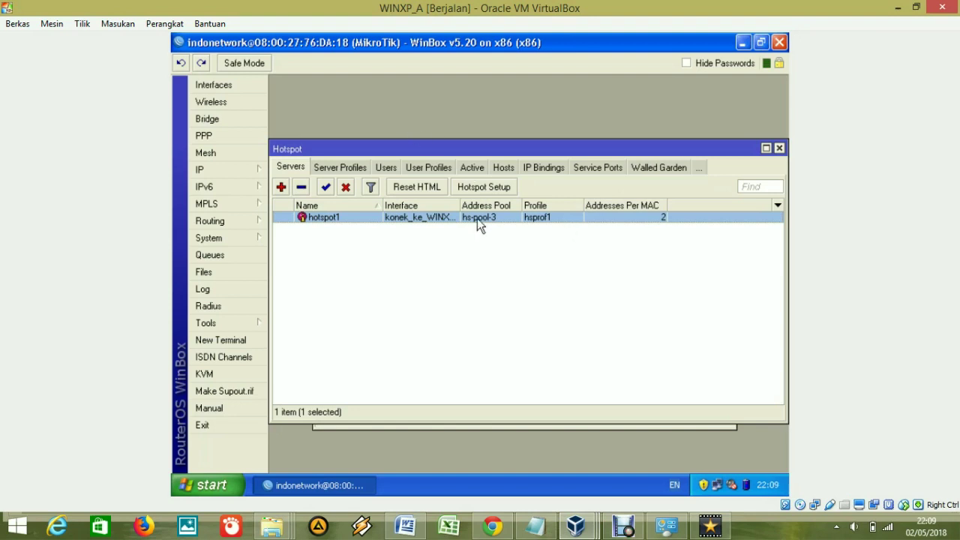
On the hotspot Users list, start a new user entry and discard it without saving.
click(386, 169)
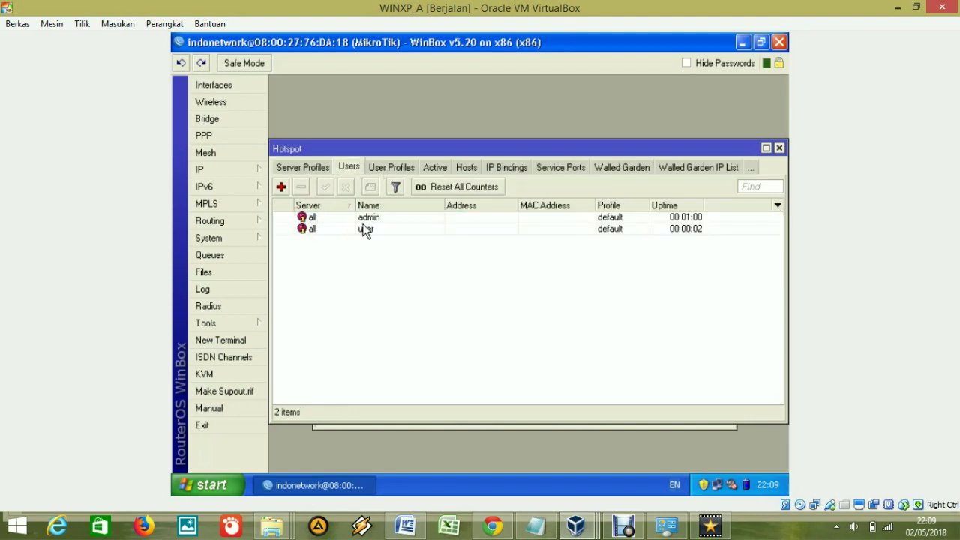
click(283, 188)
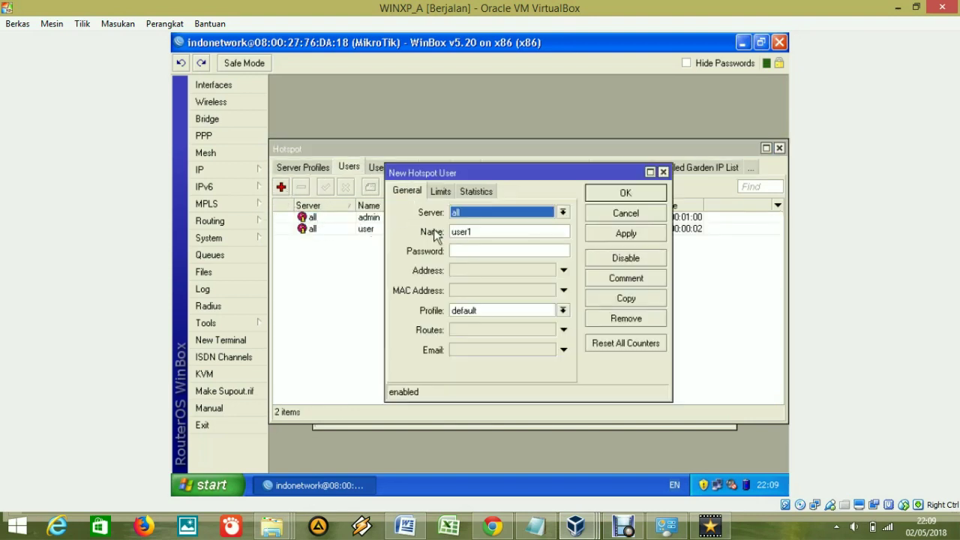
key(Tab)
click(469, 251)
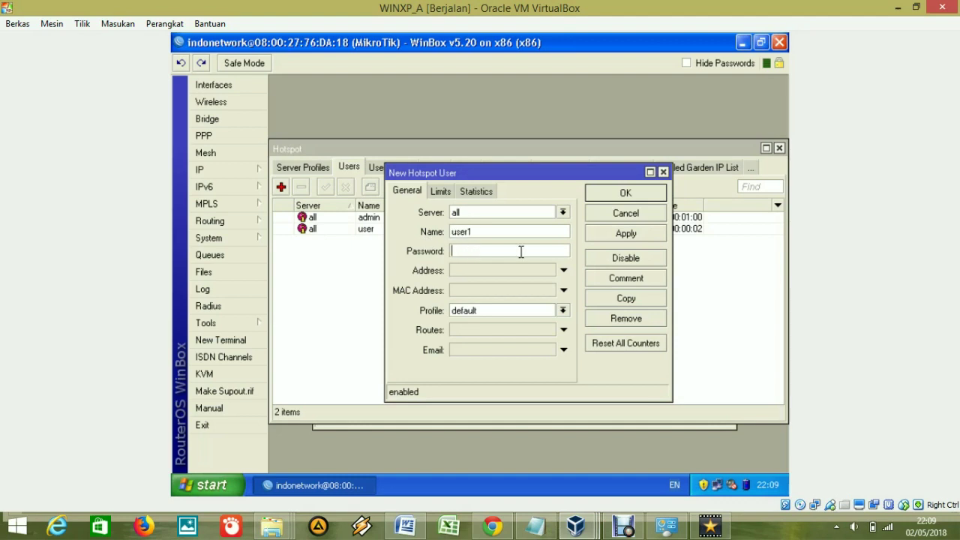
click(626, 214)
Inspect the admin and user account details, closing each unchanged.
double_click(428, 219)
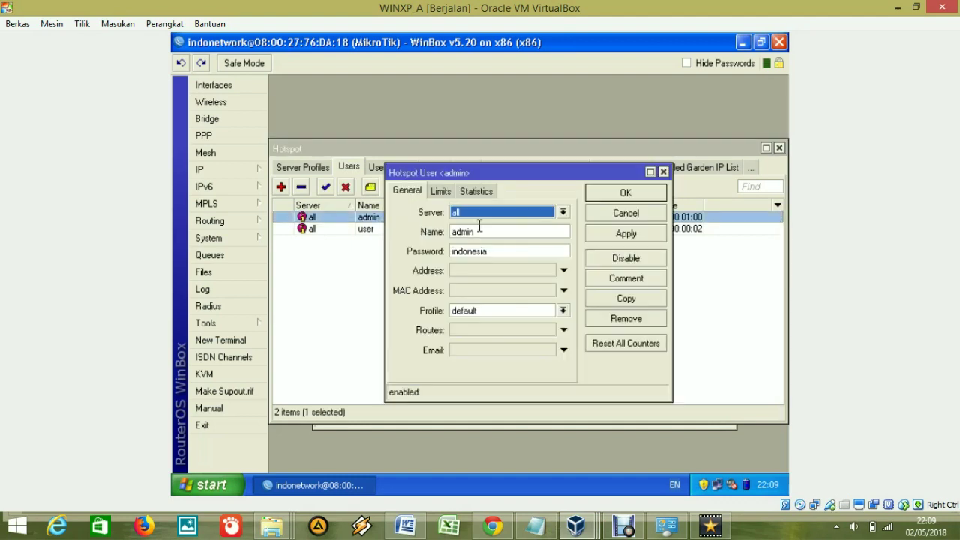
key(Tab)
key(Tab)
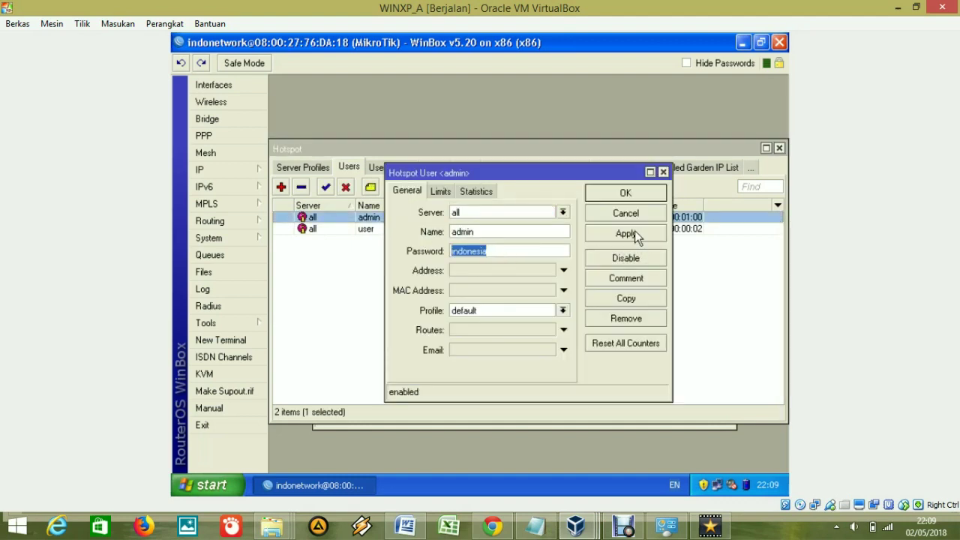
click(626, 213)
double_click(410, 229)
key(Tab)
key(Tab)
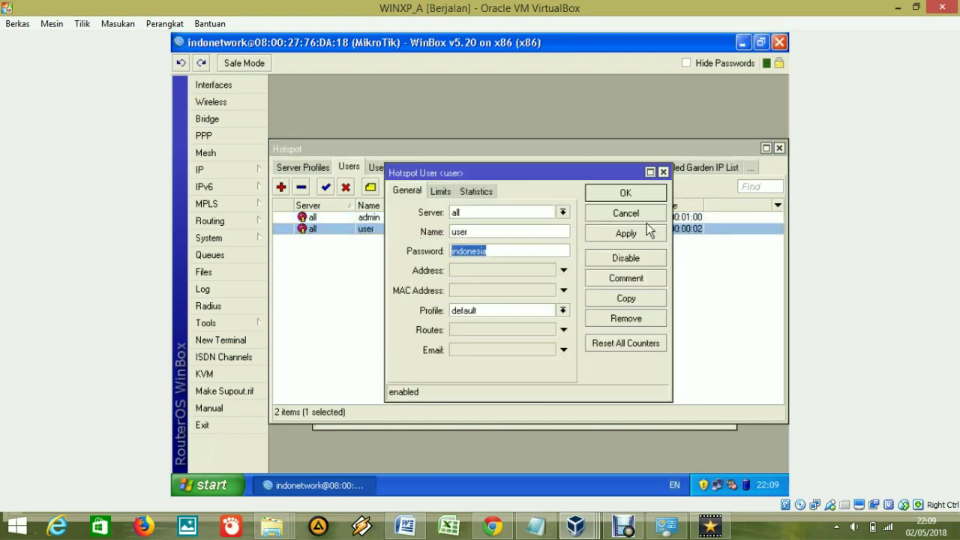
click(644, 213)
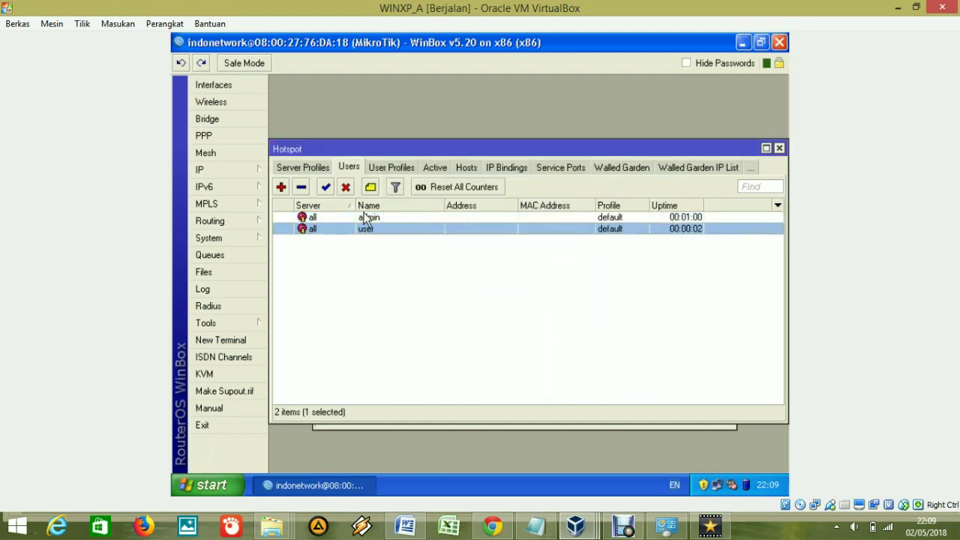
click(391, 220)
double_click(389, 233)
click(624, 215)
Look over the User Profiles list, then show the hotspot Server Profiles.
click(382, 170)
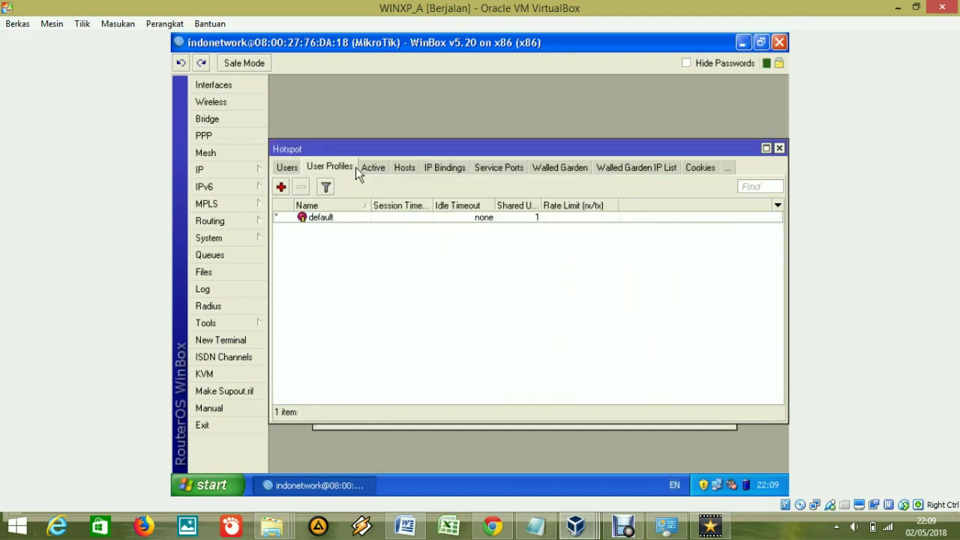
click(291, 171)
click(294, 169)
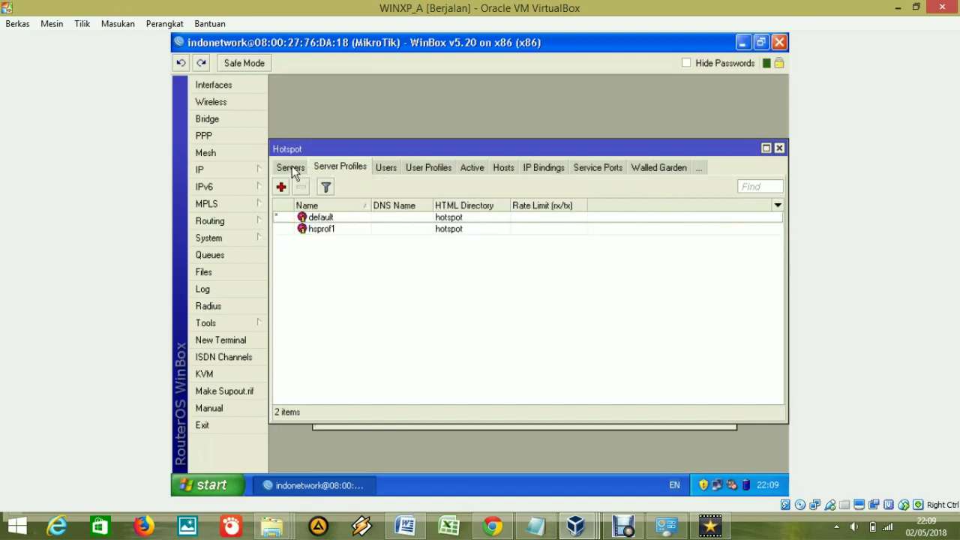
Compare the hotspot Servers list with the Server Profiles list.
click(293, 169)
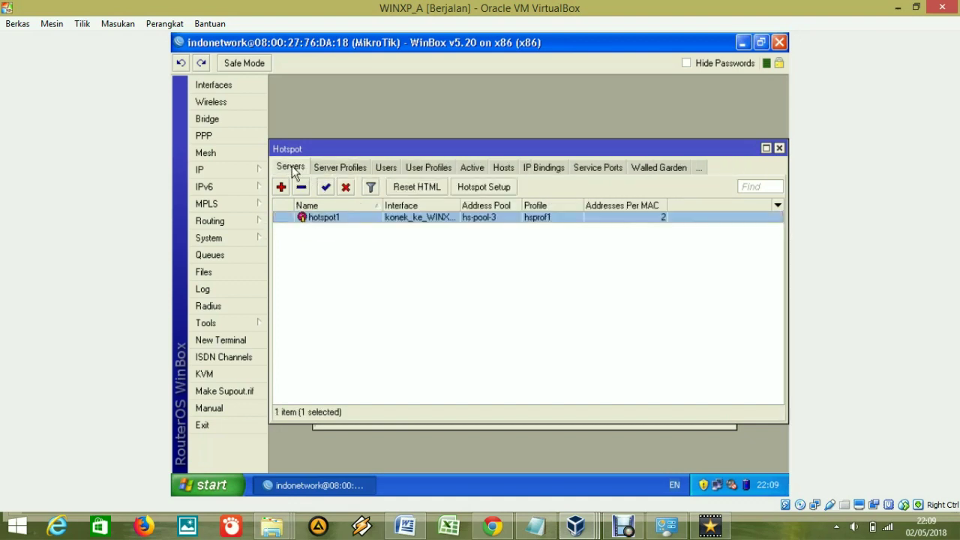
click(335, 173)
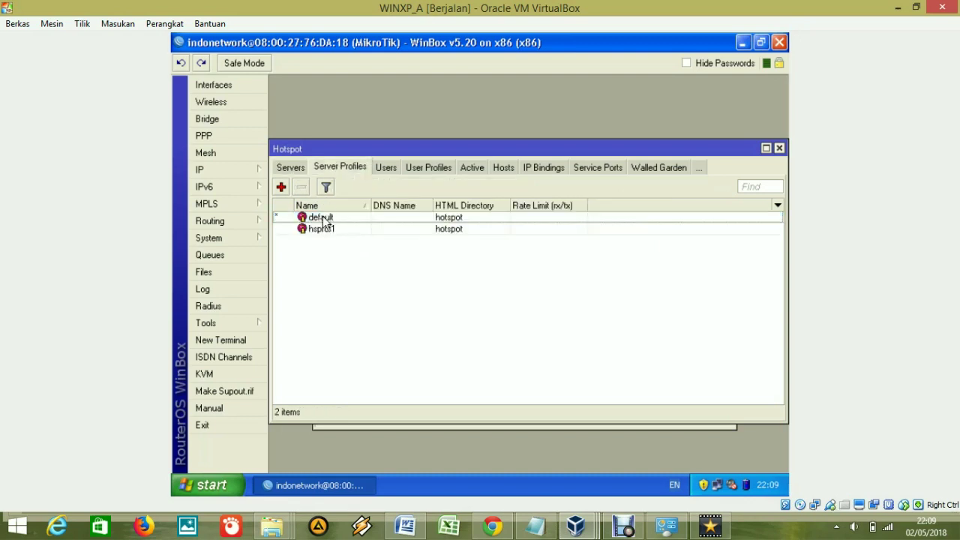
click(299, 172)
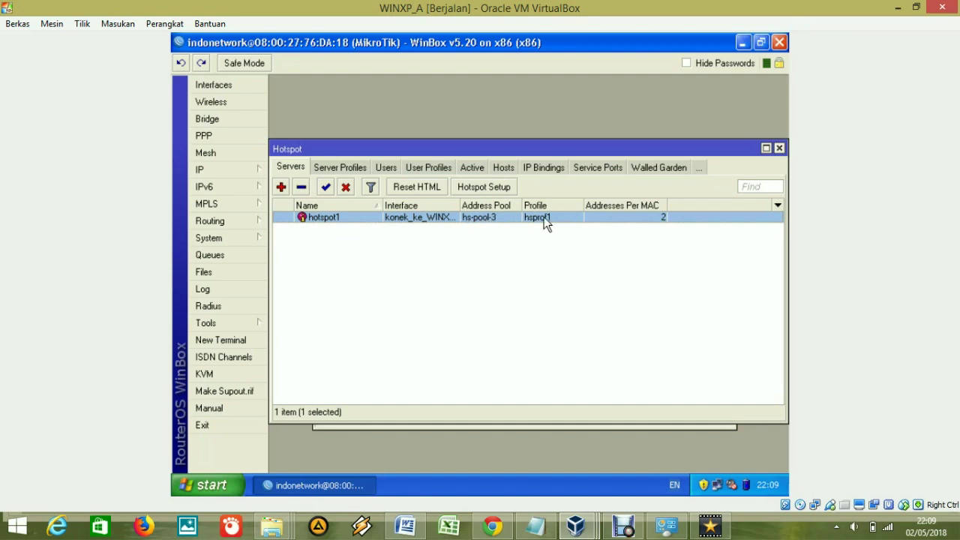
click(350, 167)
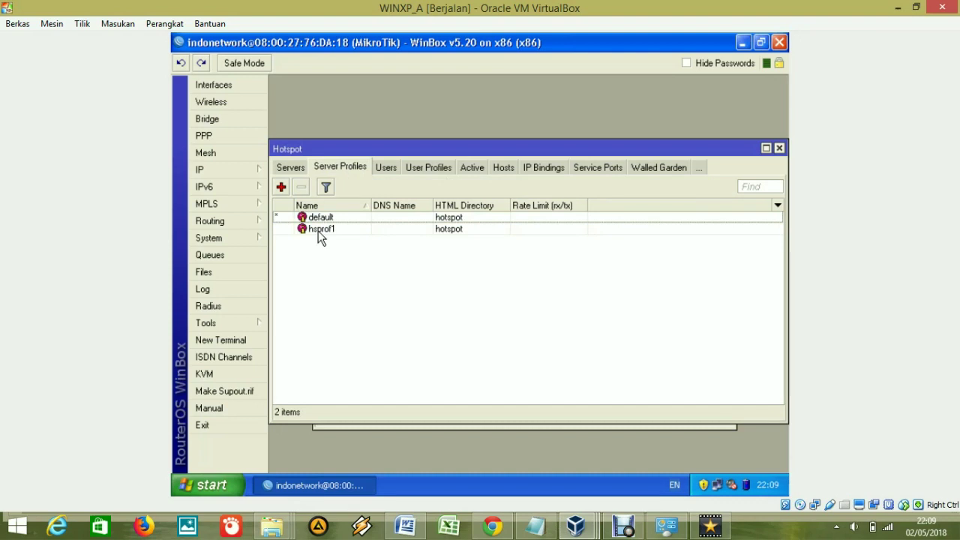
Try the Cookie login option in hsprof1's settings, then cancel without saving.
double_click(319, 231)
click(516, 196)
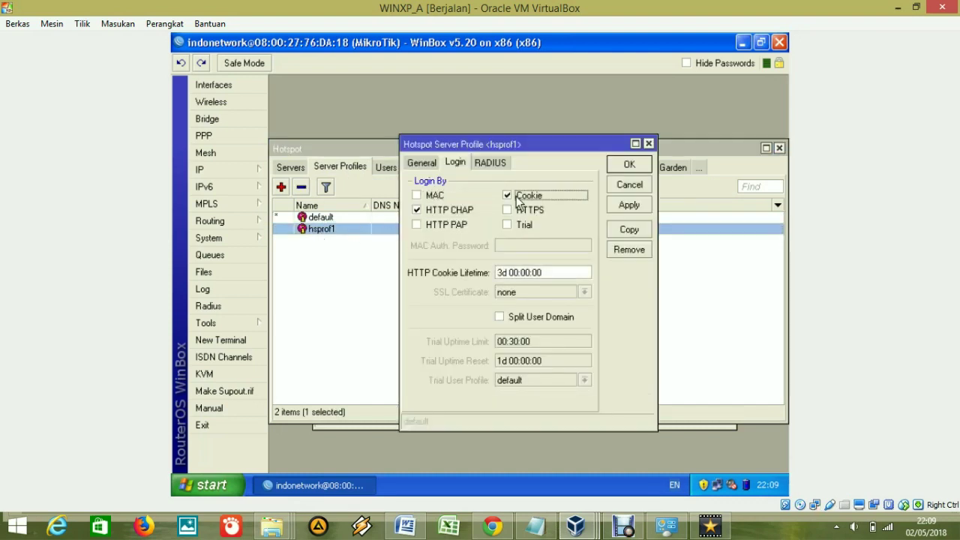
click(509, 196)
click(510, 196)
click(513, 197)
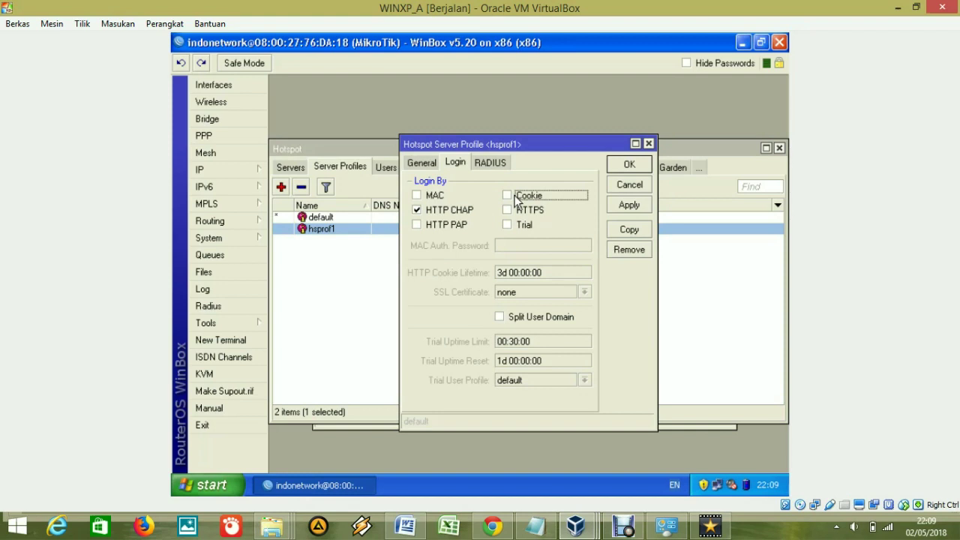
click(634, 184)
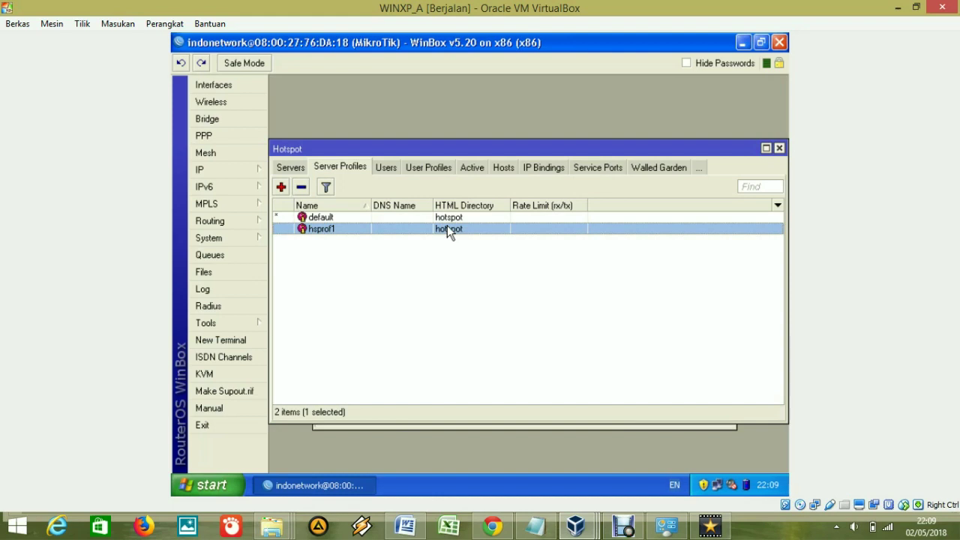
Close the Hotspot window and exit Winbox.
click(387, 168)
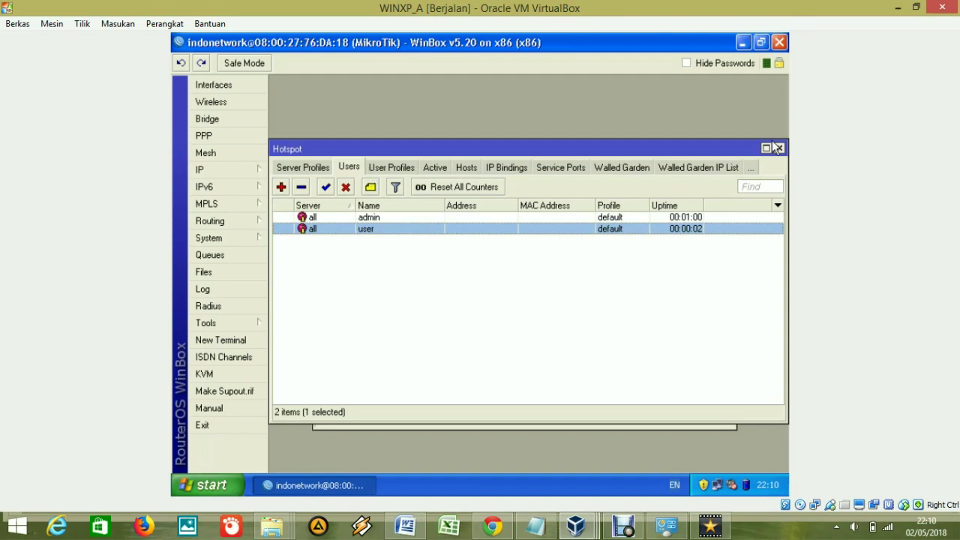
click(780, 148)
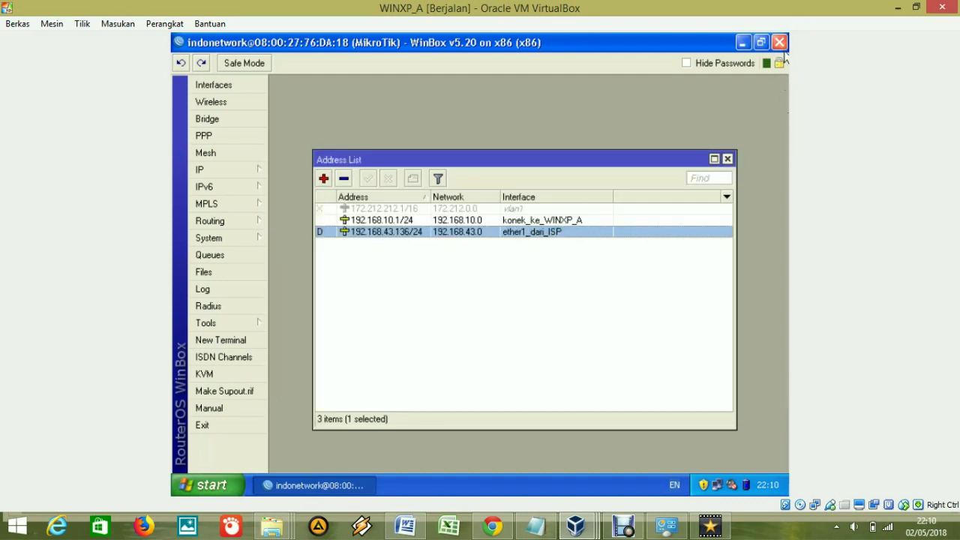
click(779, 43)
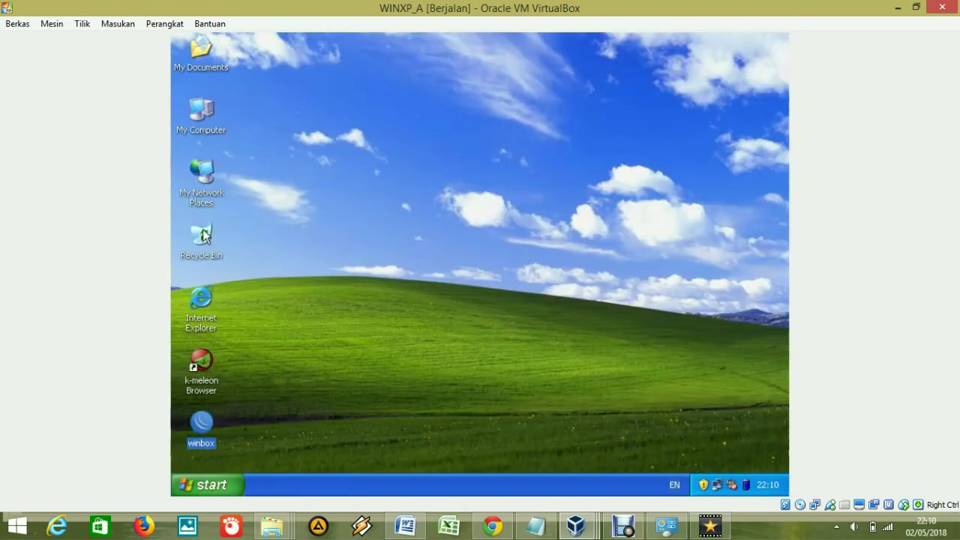
Open Network Connections and view the Local Area Connection's TCP/IP settings, leaving them unchanged.
right_click(198, 170)
click(254, 303)
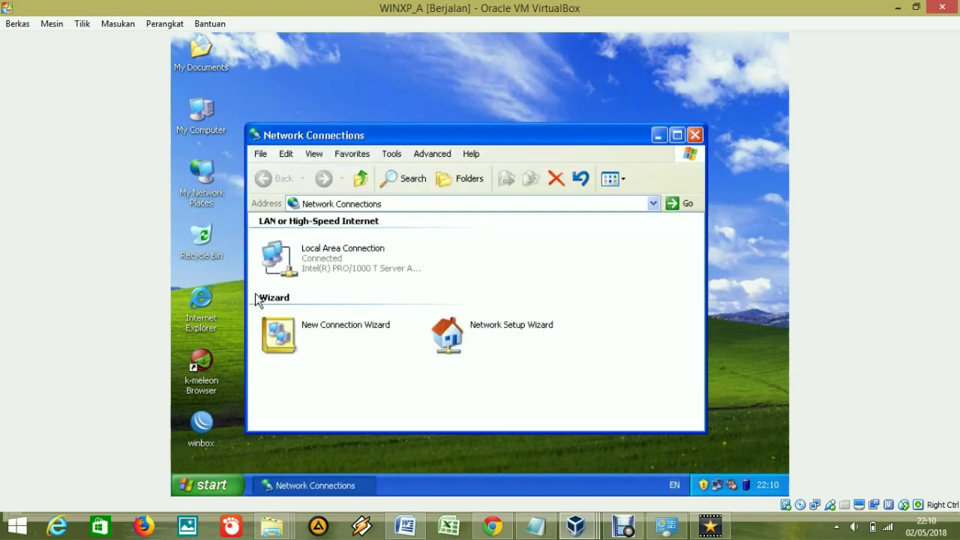
right_click(317, 262)
click(351, 385)
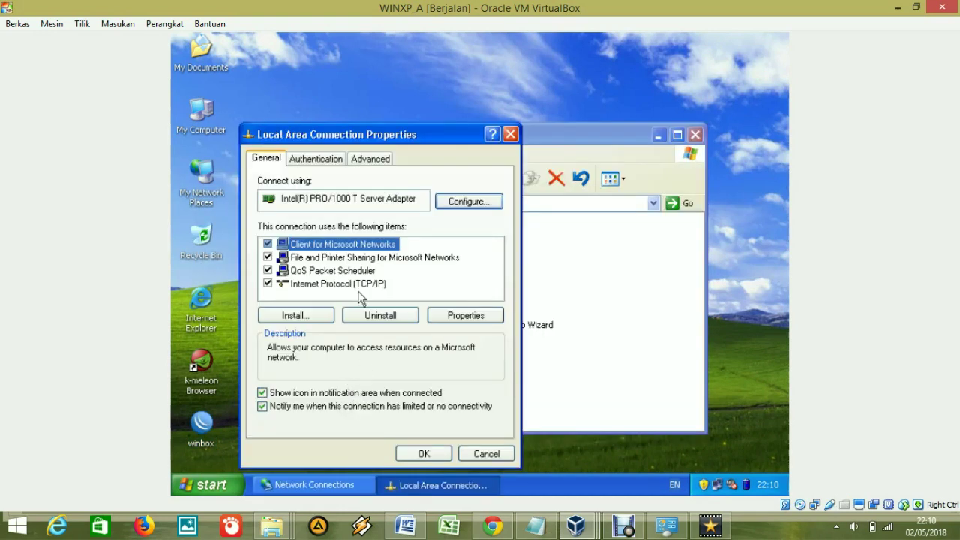
double_click(359, 284)
click(533, 453)
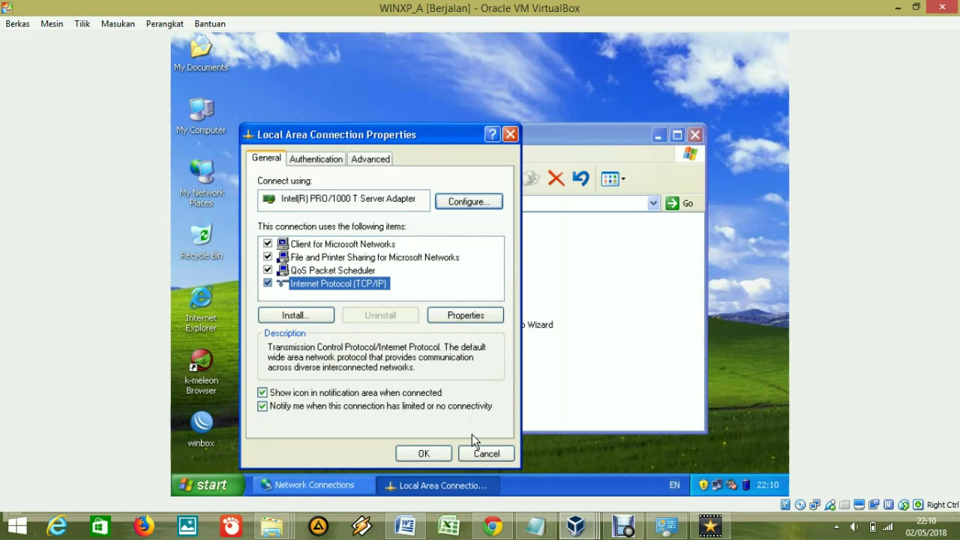
click(503, 453)
Disable the Local Area Connection, refresh the view, then re-enable it.
right_click(352, 258)
click(390, 265)
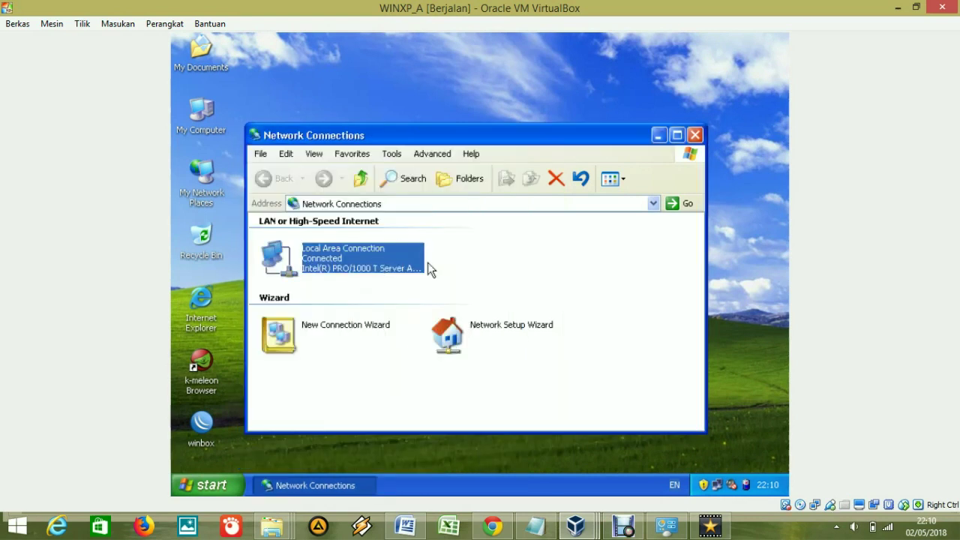
right_click(478, 250)
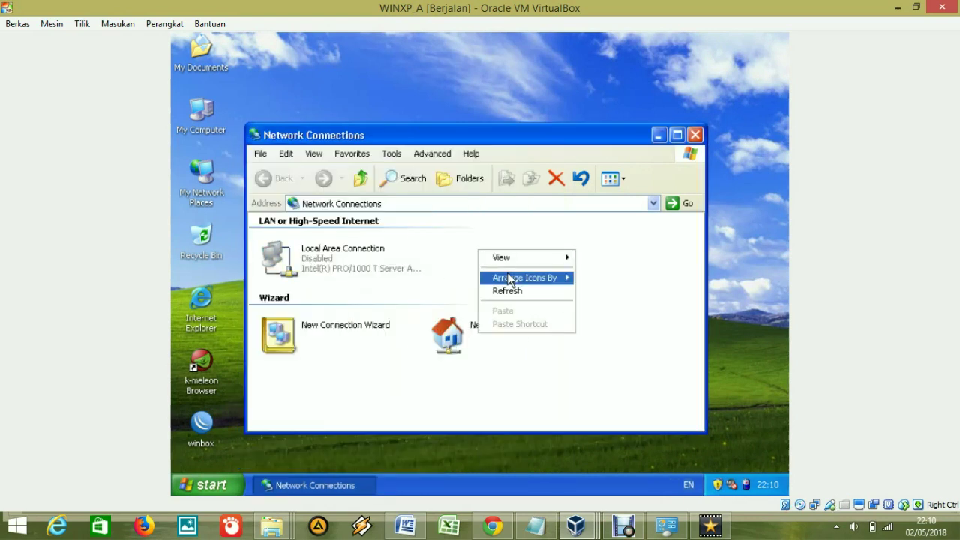
click(518, 291)
right_click(326, 256)
click(351, 264)
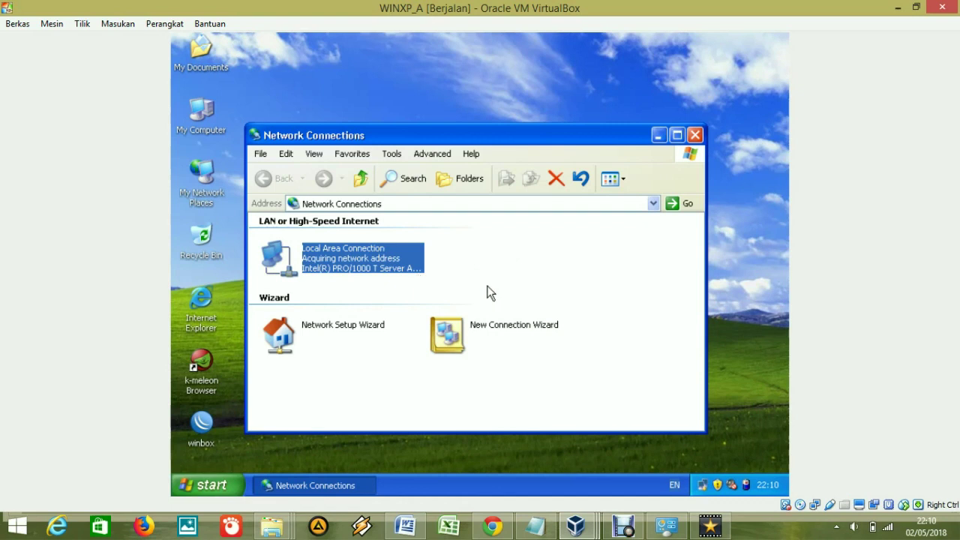
Maximize Network Connections and refresh it to update the connection state.
click(677, 134)
right_click(550, 187)
click(595, 226)
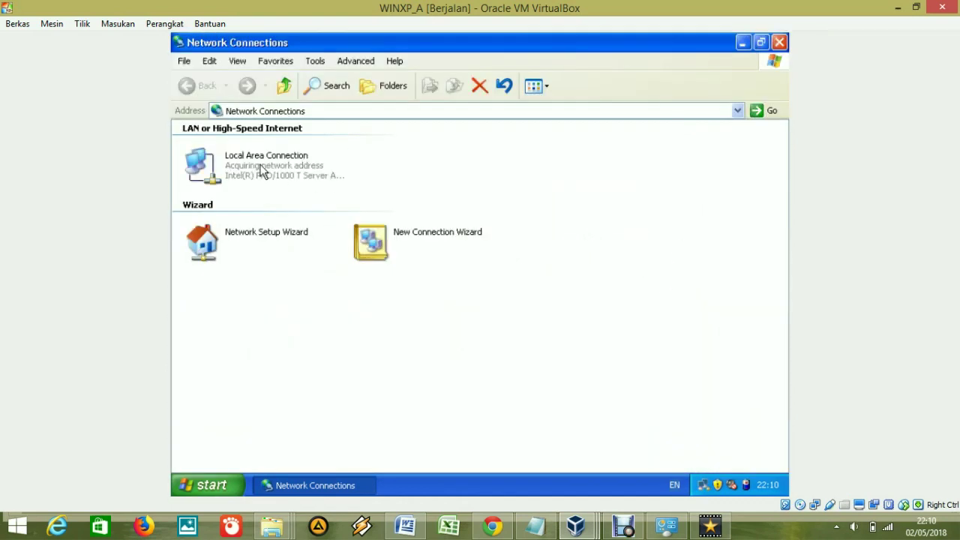
click(291, 166)
click(491, 178)
Confirm the DHCP address 192.168.10.44 and gateway 192.168.10.1, then close the status dialog and the window.
click(631, 458)
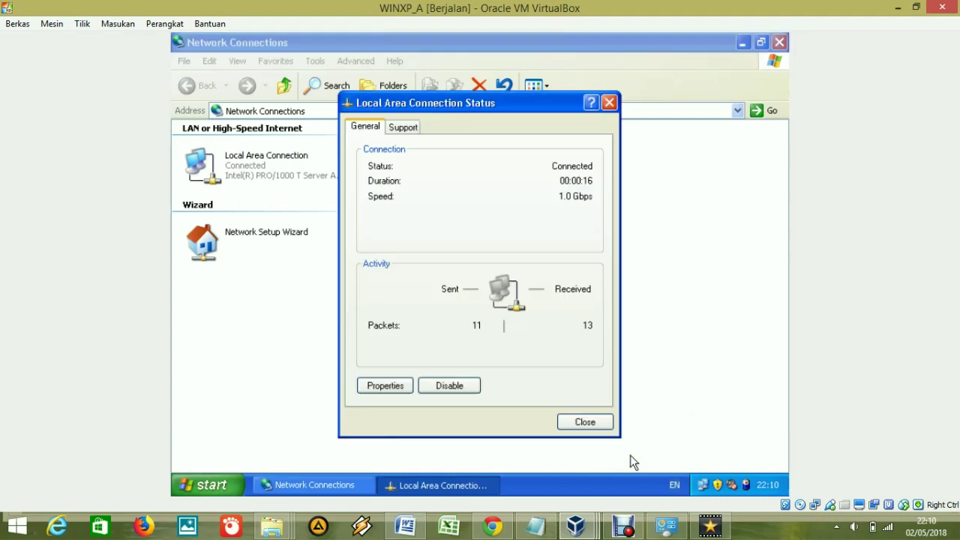
click(404, 127)
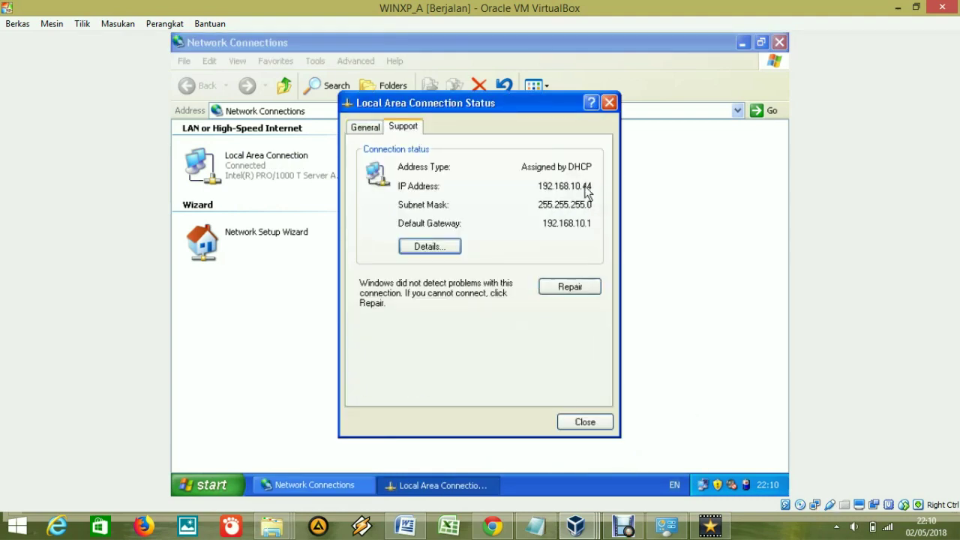
click(584, 421)
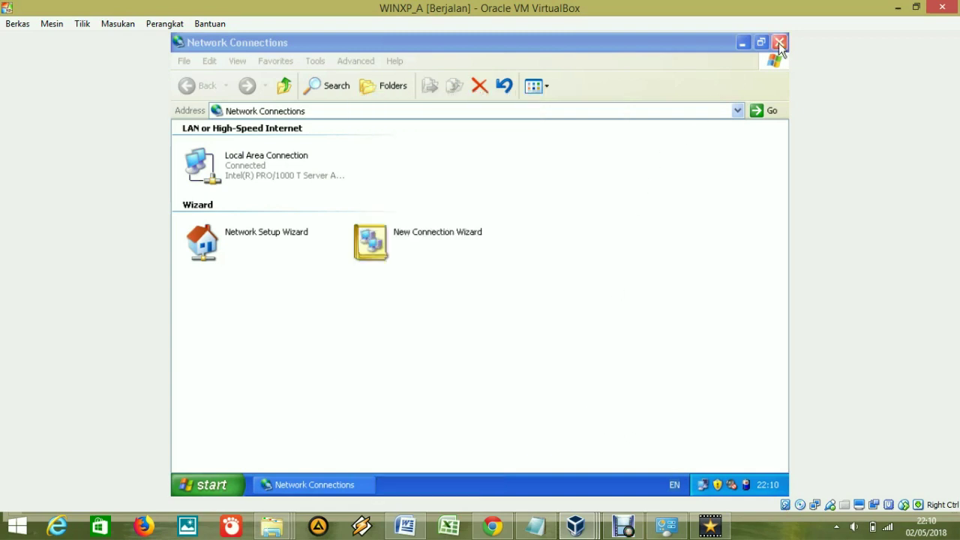
click(779, 42)
double_click(201, 367)
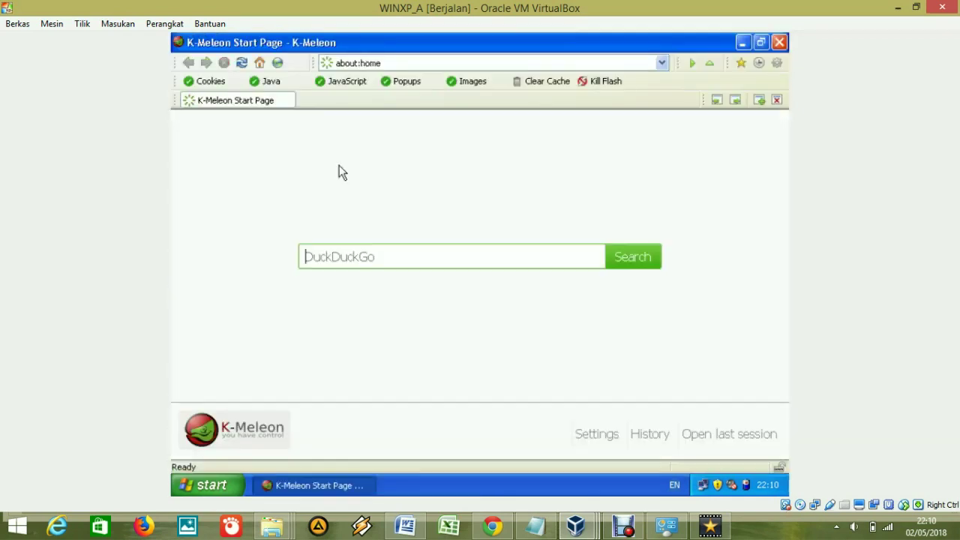
Load google.com in K-Meleon.
click(384, 63)
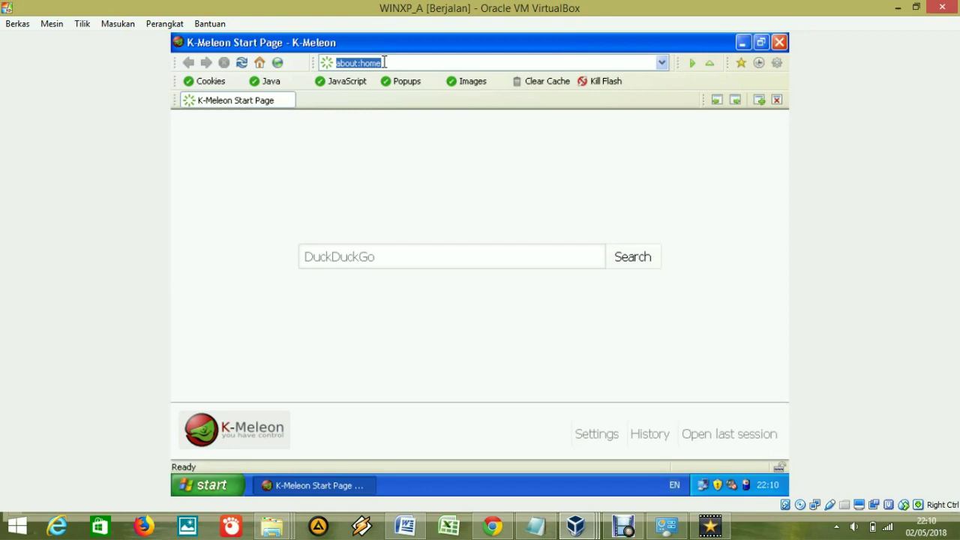
text(goo)
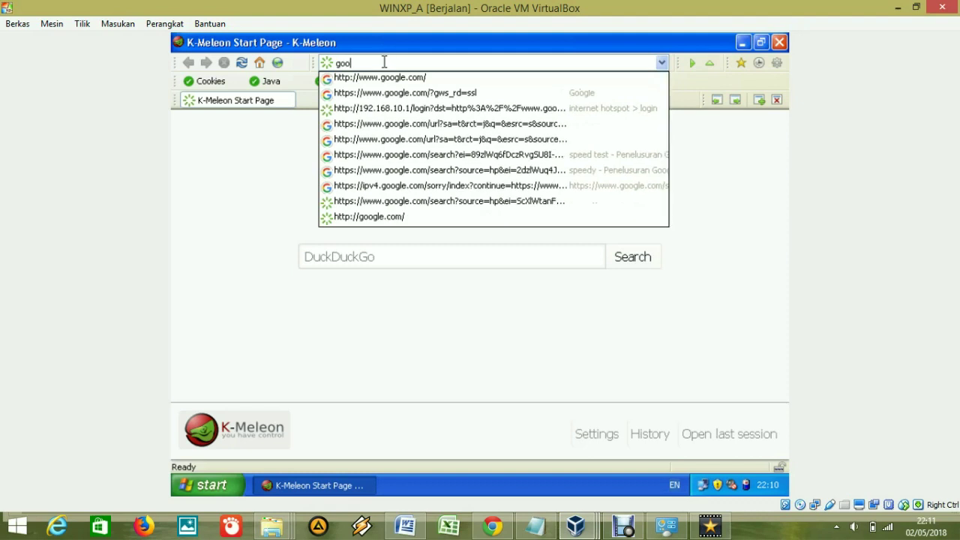
key(Down)
key(Return)
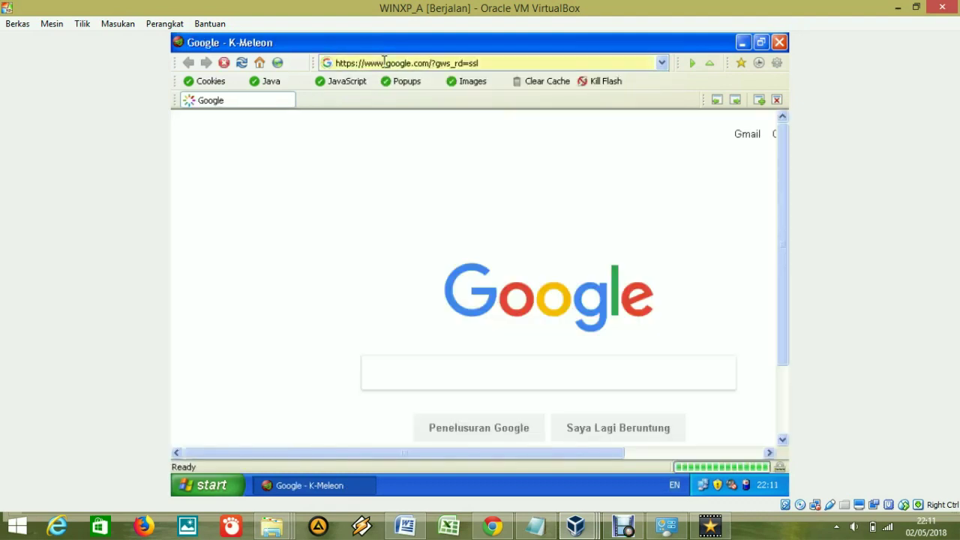
Open the hotspot status page at 192.168.10.1/status, log off, and close the browser.
click(480, 63)
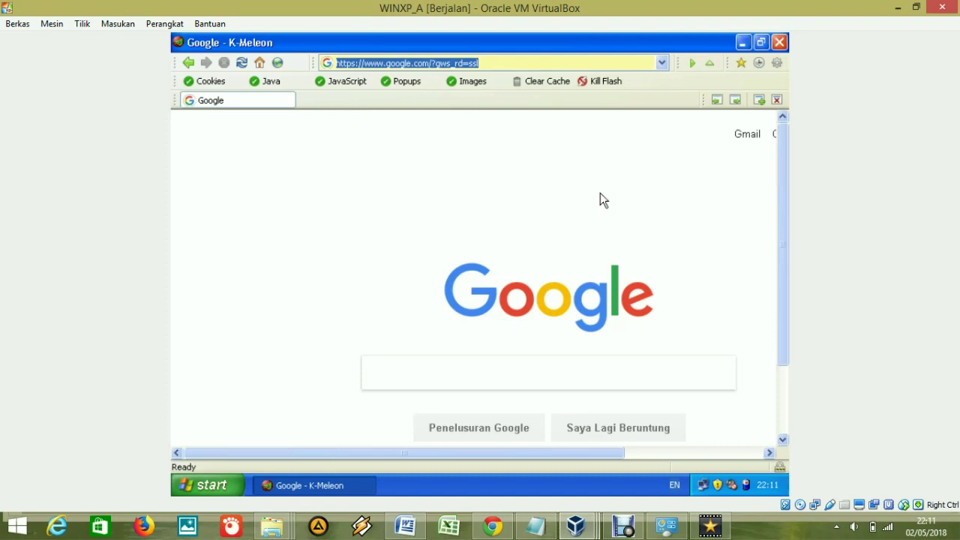
text(192)
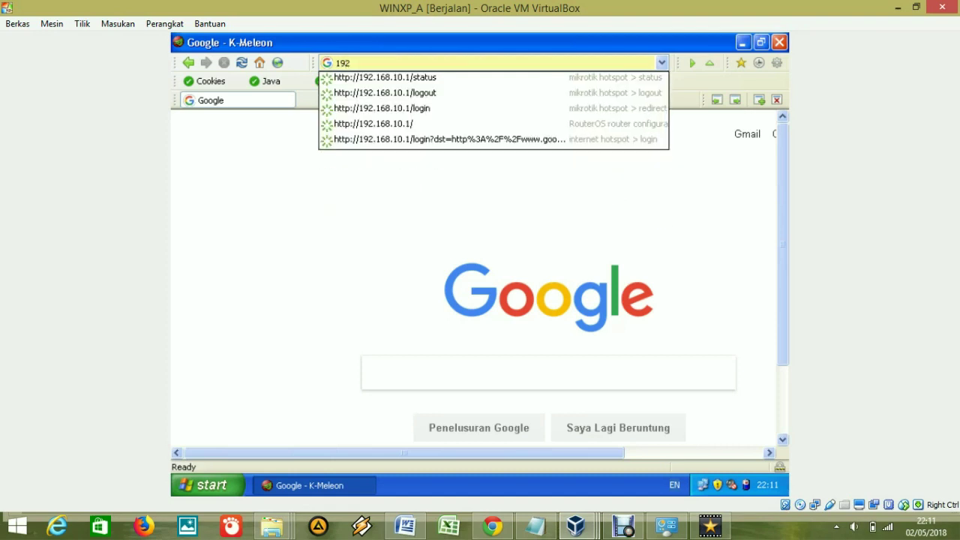
key(Down)
key(Return)
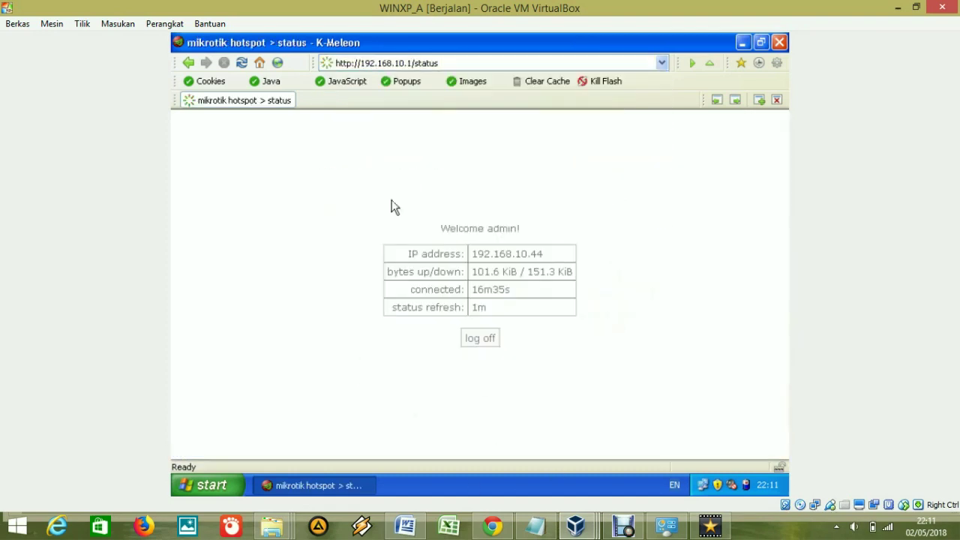
click(486, 339)
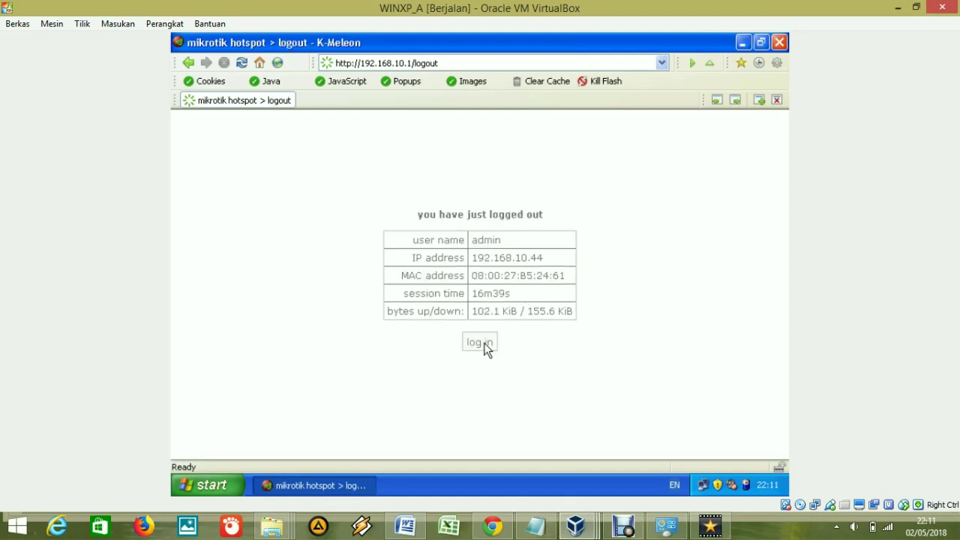
click(780, 43)
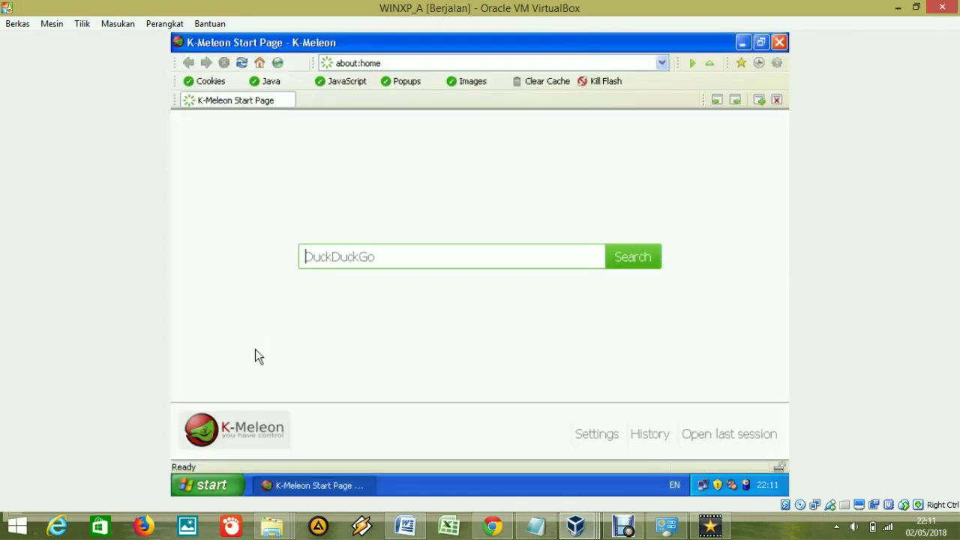
Open the hotspot login page at 192.168.10.1/login.
click(410, 62)
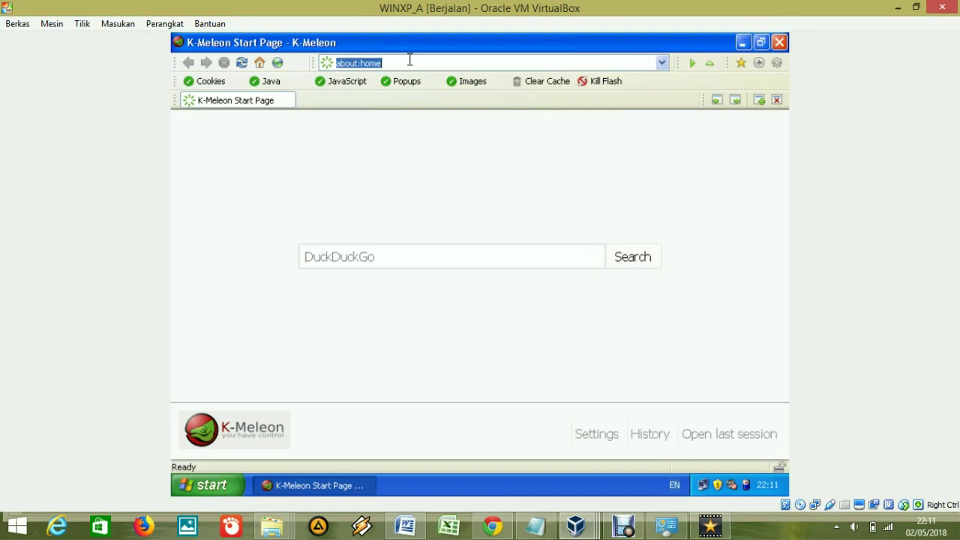
text(1)
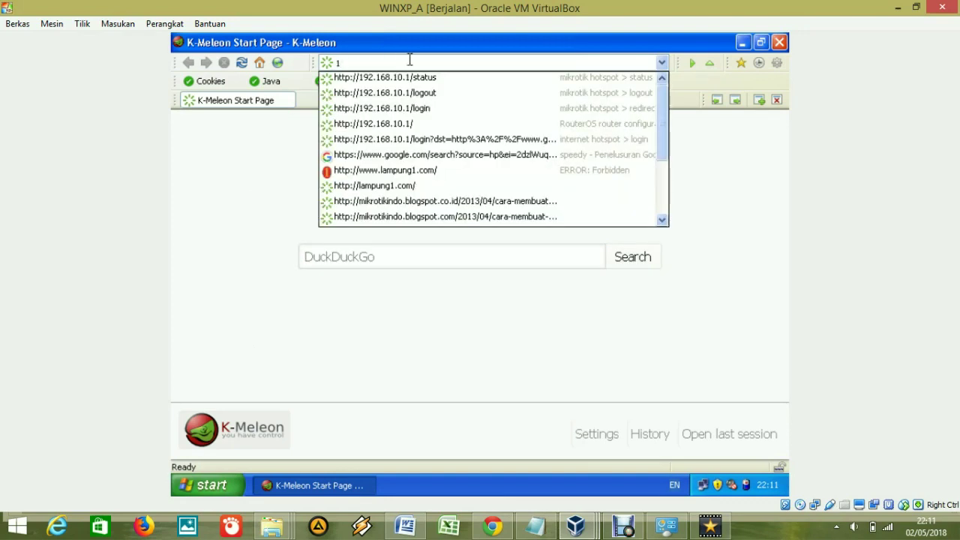
key(Down)
key(Down)
key(Down)
key(Return)
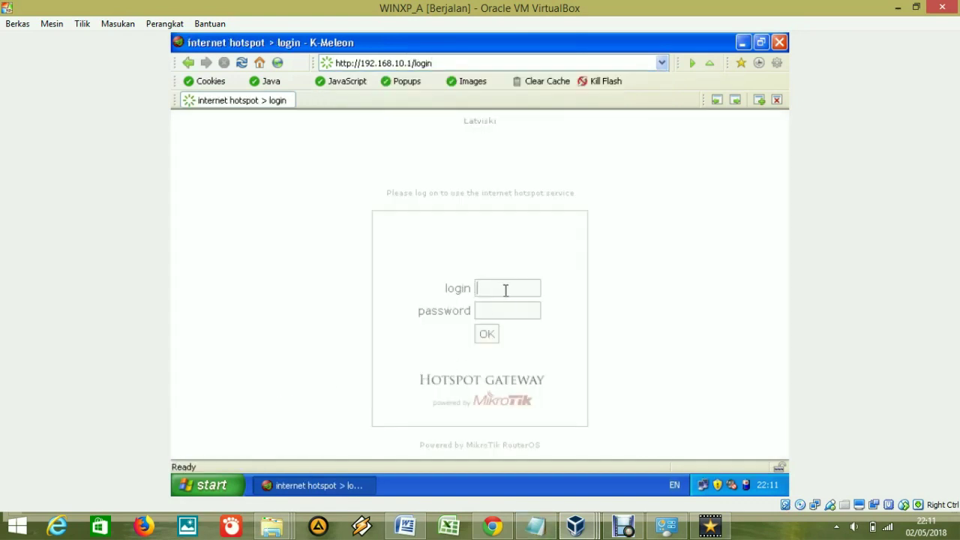
Load google.com to confirm it redirects to the hotspot login, then close K-Meleon.
click(444, 64)
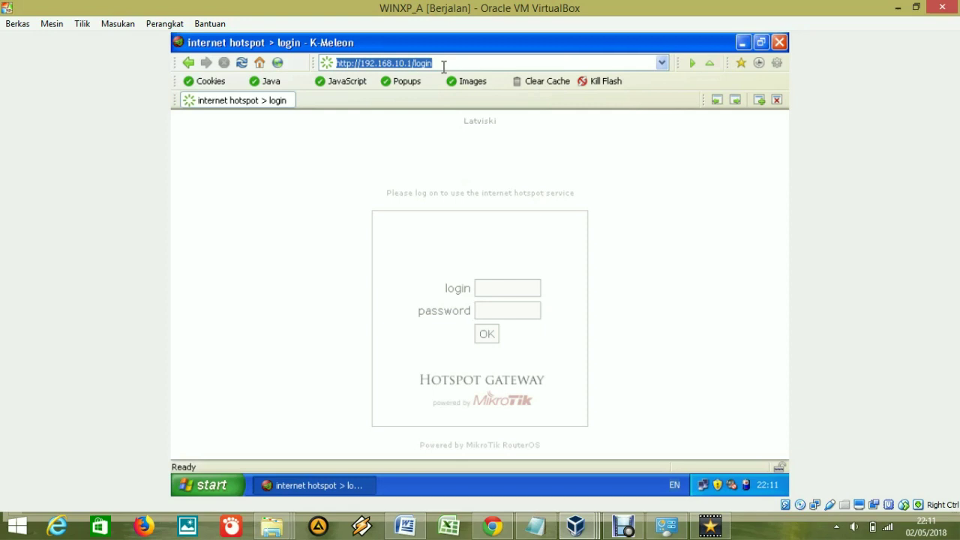
text(goo)
key(Down)
key(Return)
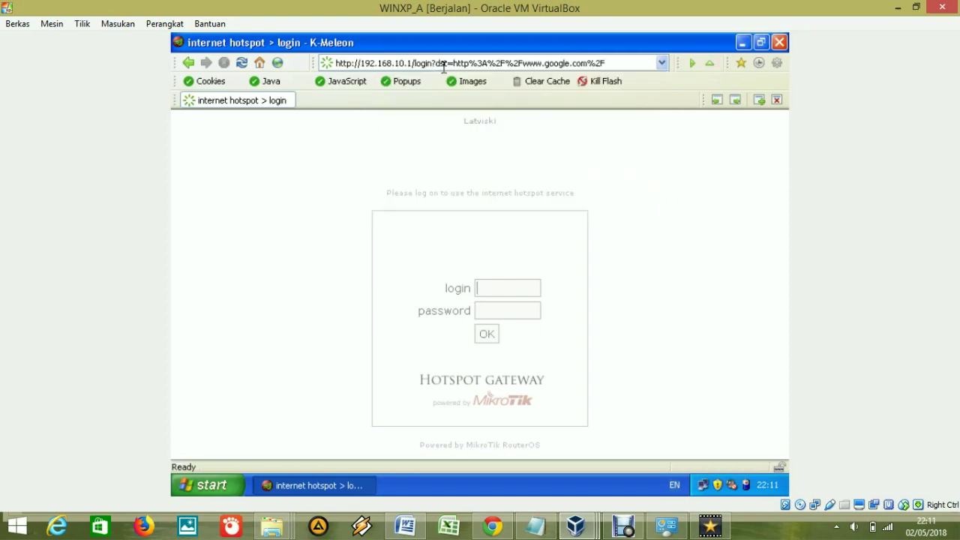
click(780, 42)
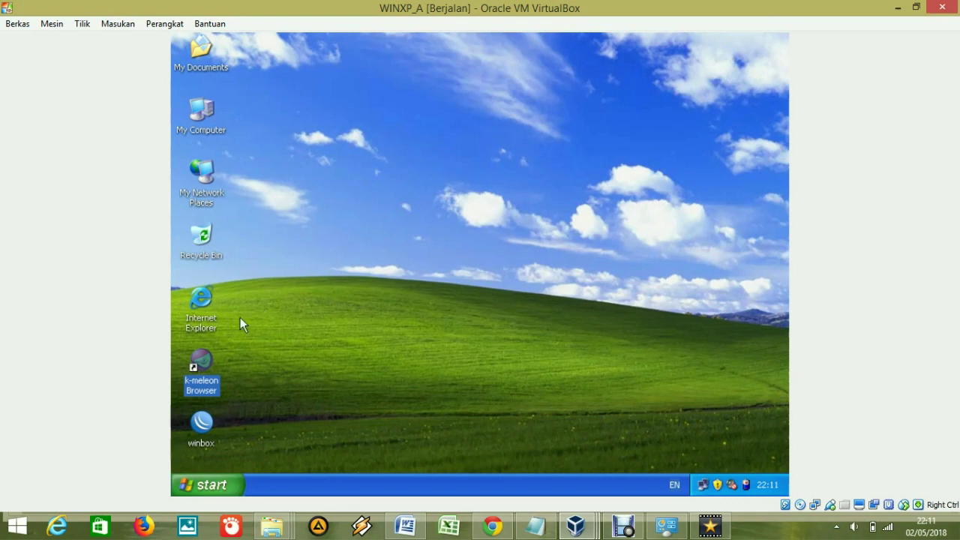
Launch K-Meleon and load google.com to reach the hotspot login page.
double_click(205, 354)
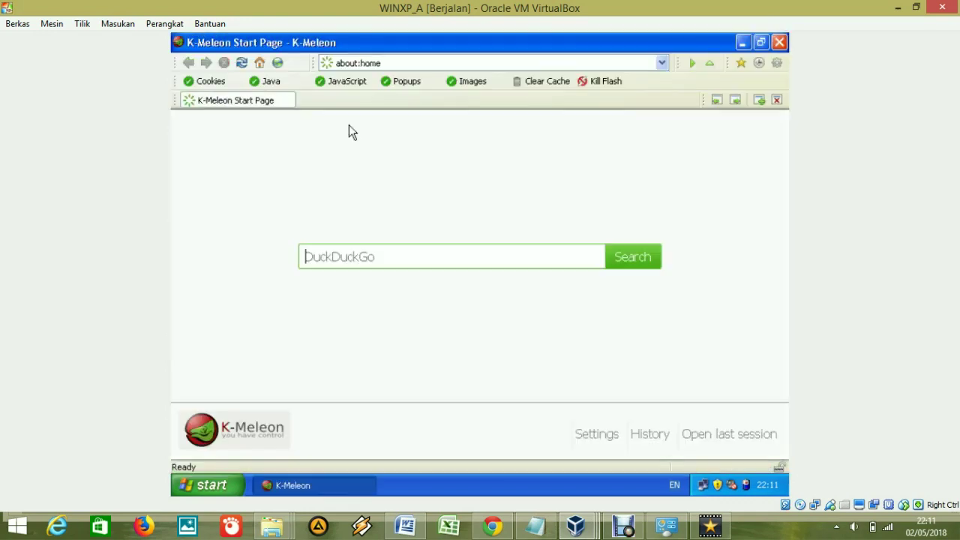
click(375, 66)
text(goo)
key(Down)
key(Return)
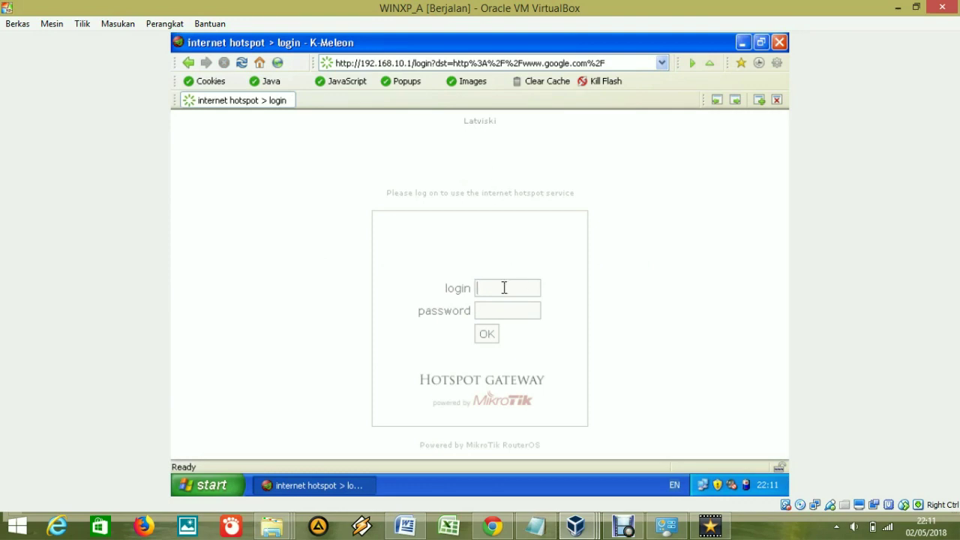
Log in with the saved user name and the user account's password, declining to save it.
click(505, 287)
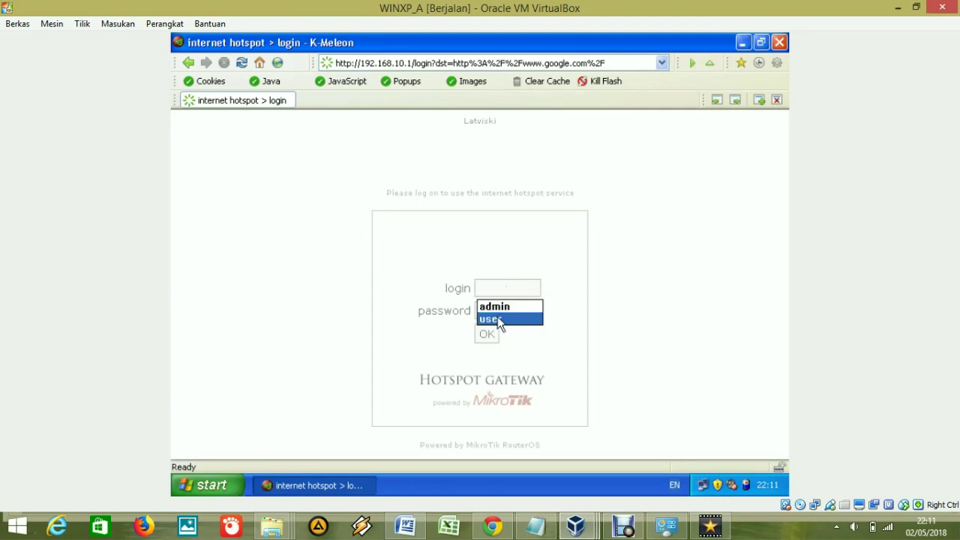
click(497, 318)
click(502, 313)
text(user12345)
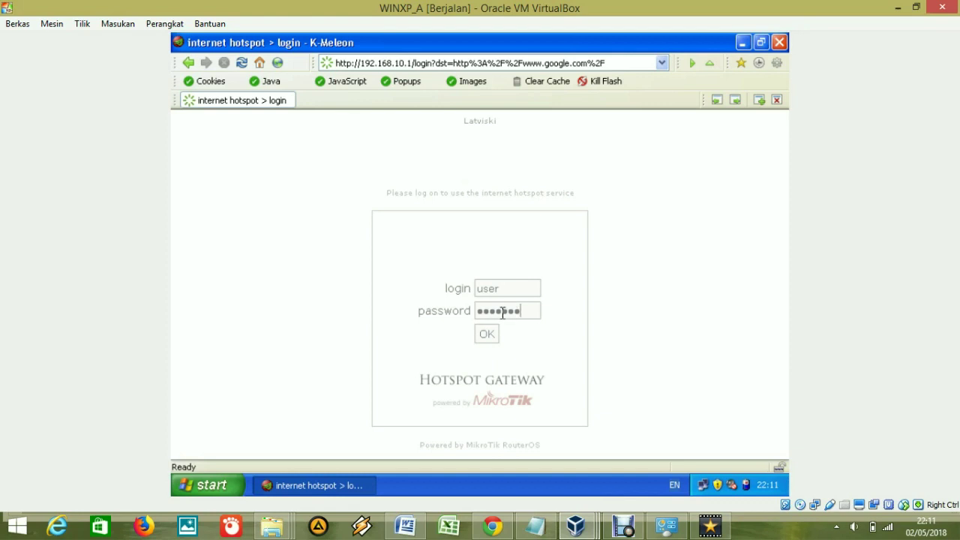
key(Return)
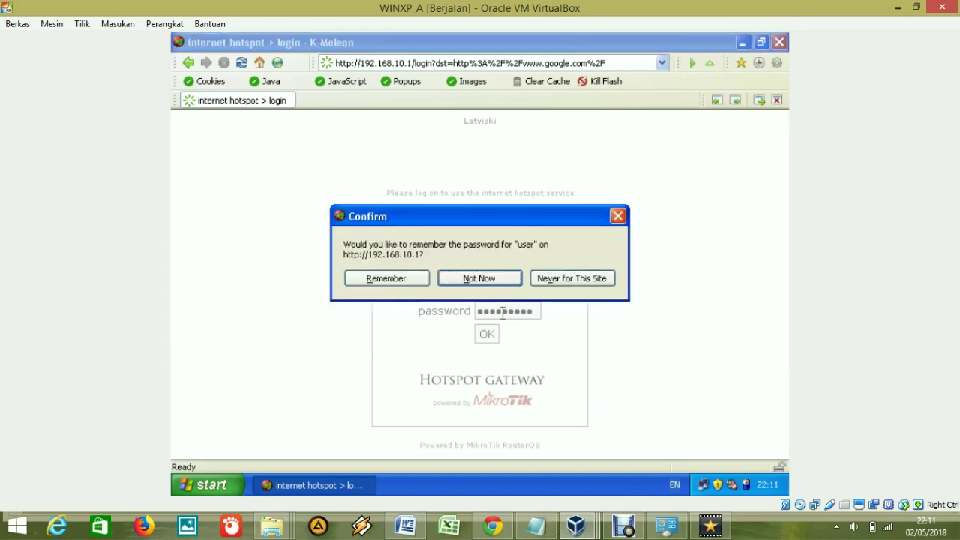
key(Return)
drag(352, 85, 567, 173)
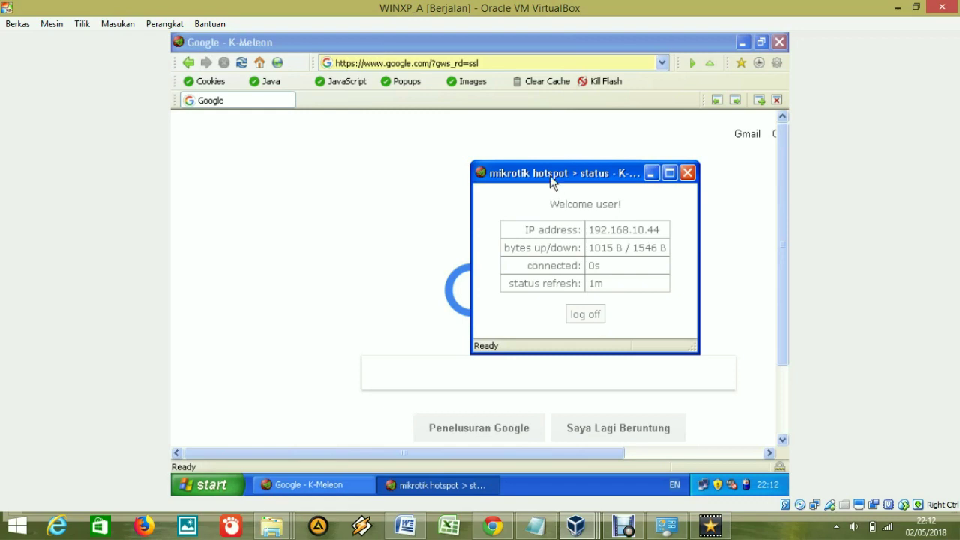
drag(553, 173, 288, 154)
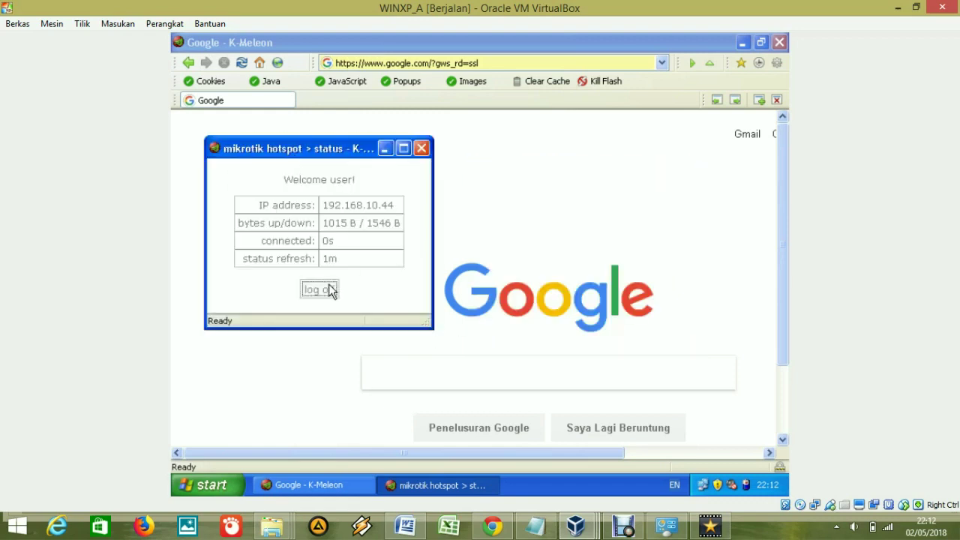
Log off from the hotspot status popup and return to the 192.168.10.1/login page.
click(330, 290)
click(318, 234)
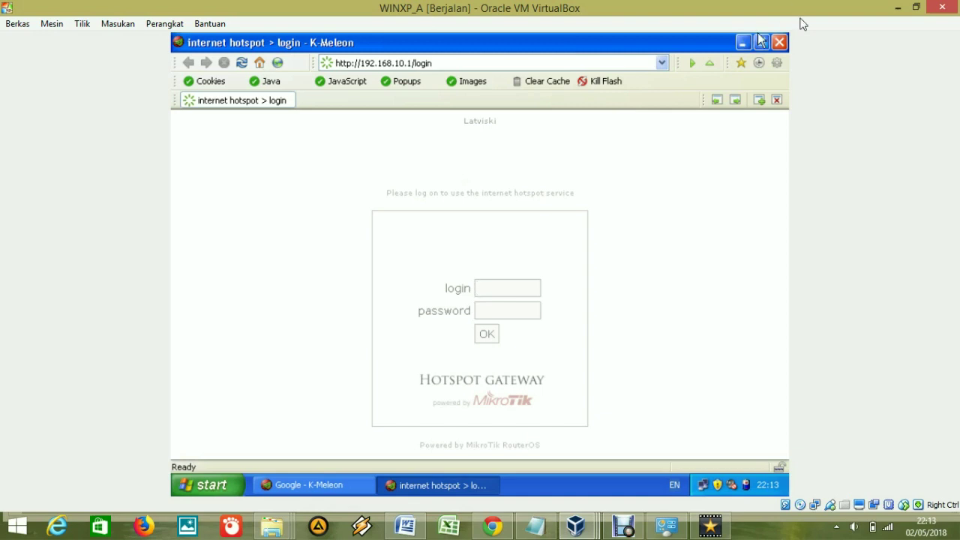
click(624, 526)
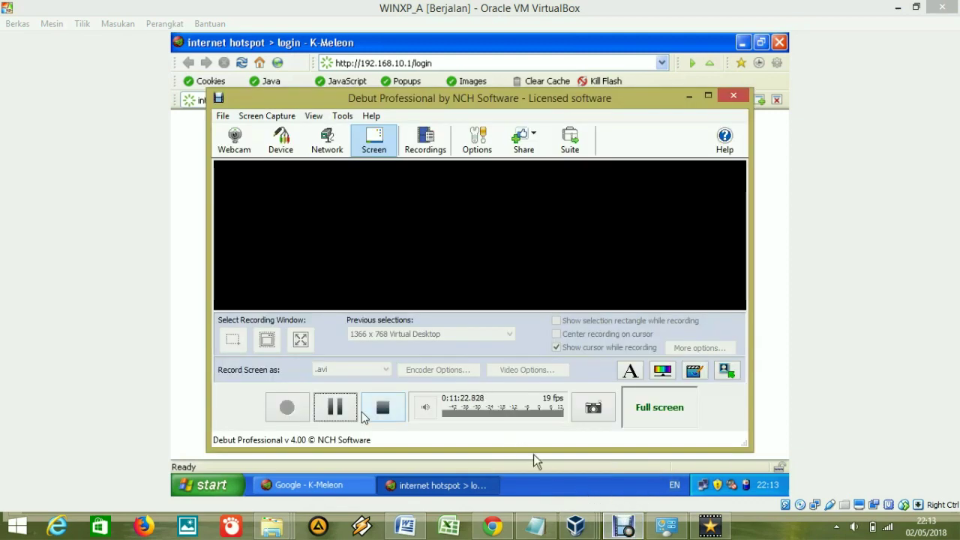